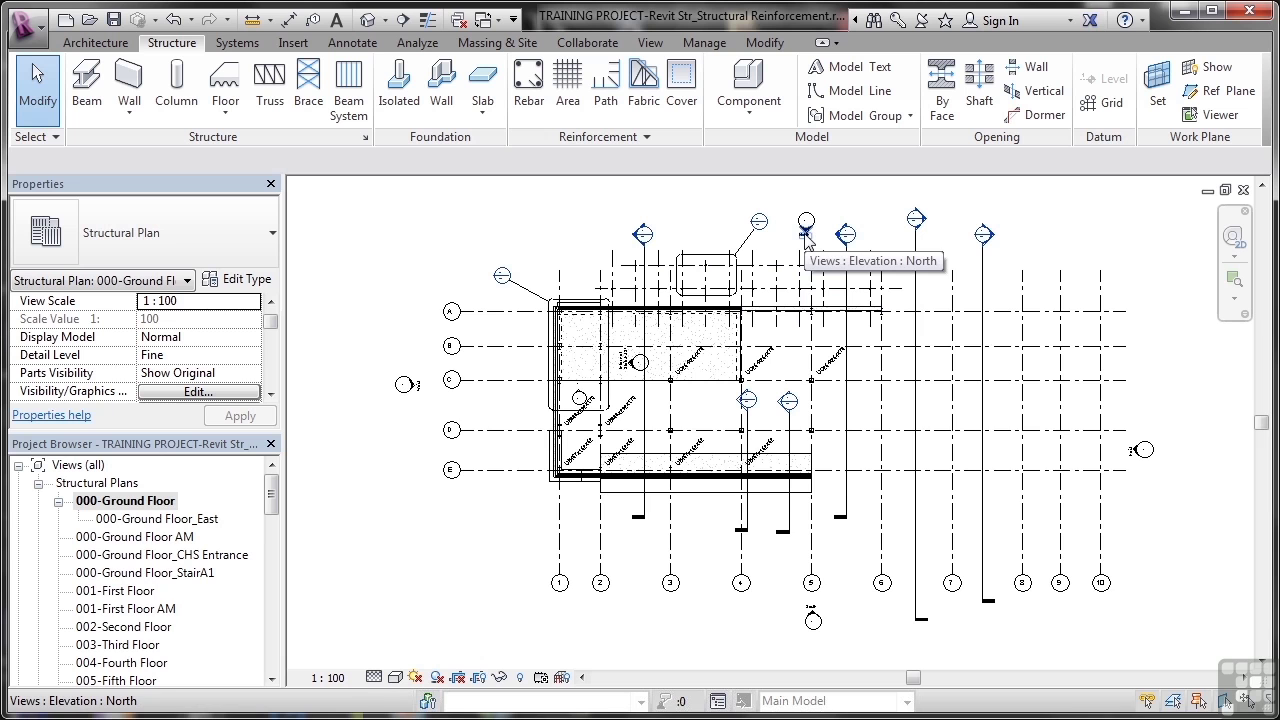
# - Open the North elevation and zoom and pan until the 300mm concrete wall fills the view
pyautogui.doubleClick(806, 236)
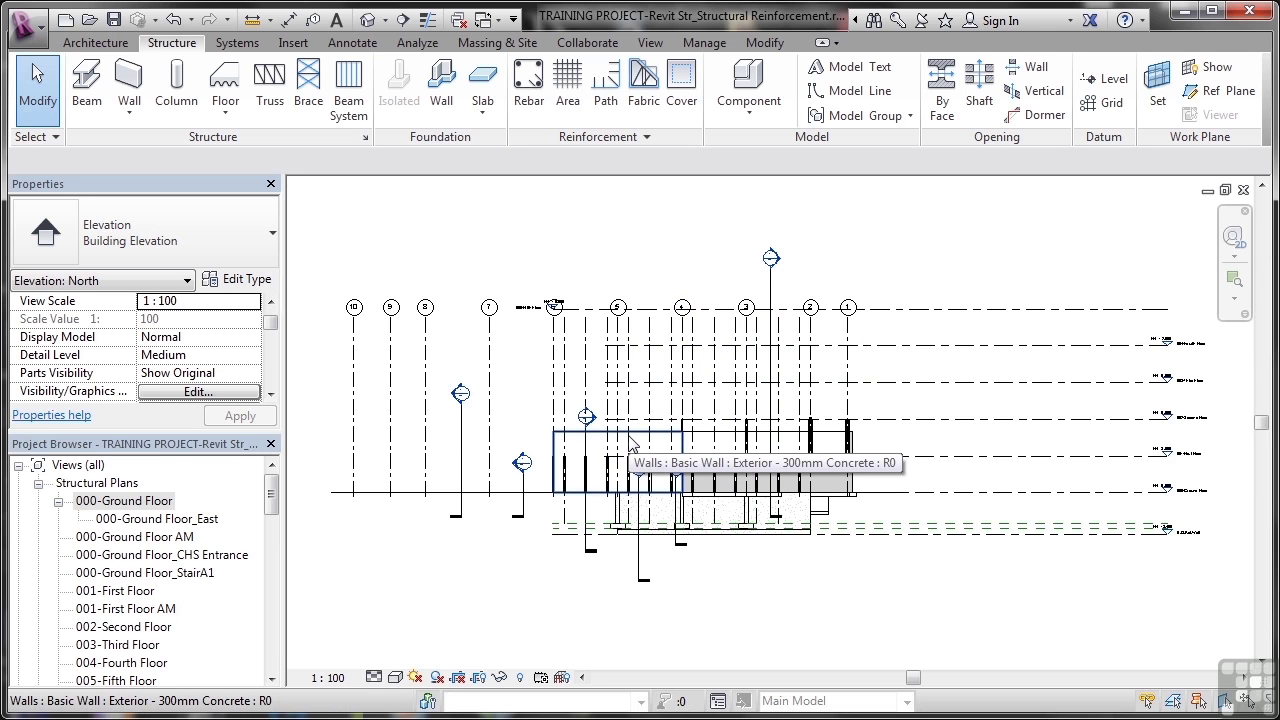
pyautogui.scroll(1, 623, 489)
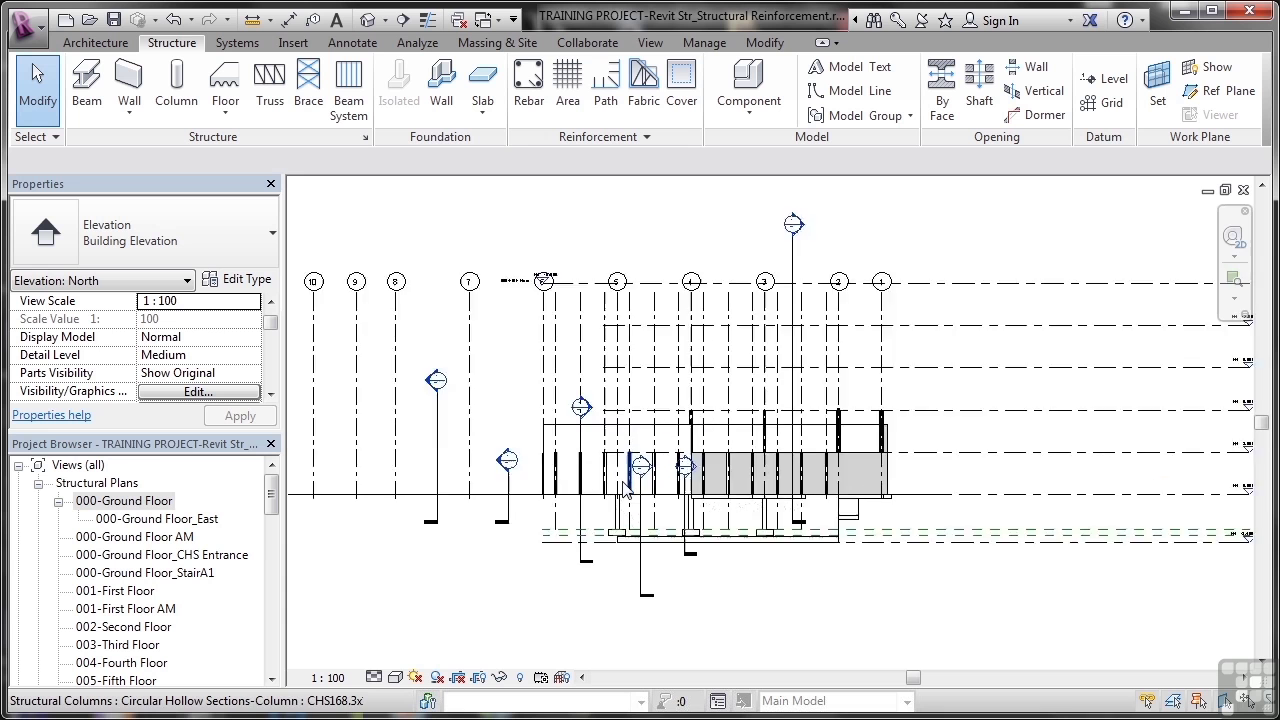
pyautogui.scroll(2, 623, 489)
pyautogui.scroll(1, 623, 489)
pyautogui.scroll(2, 623, 489)
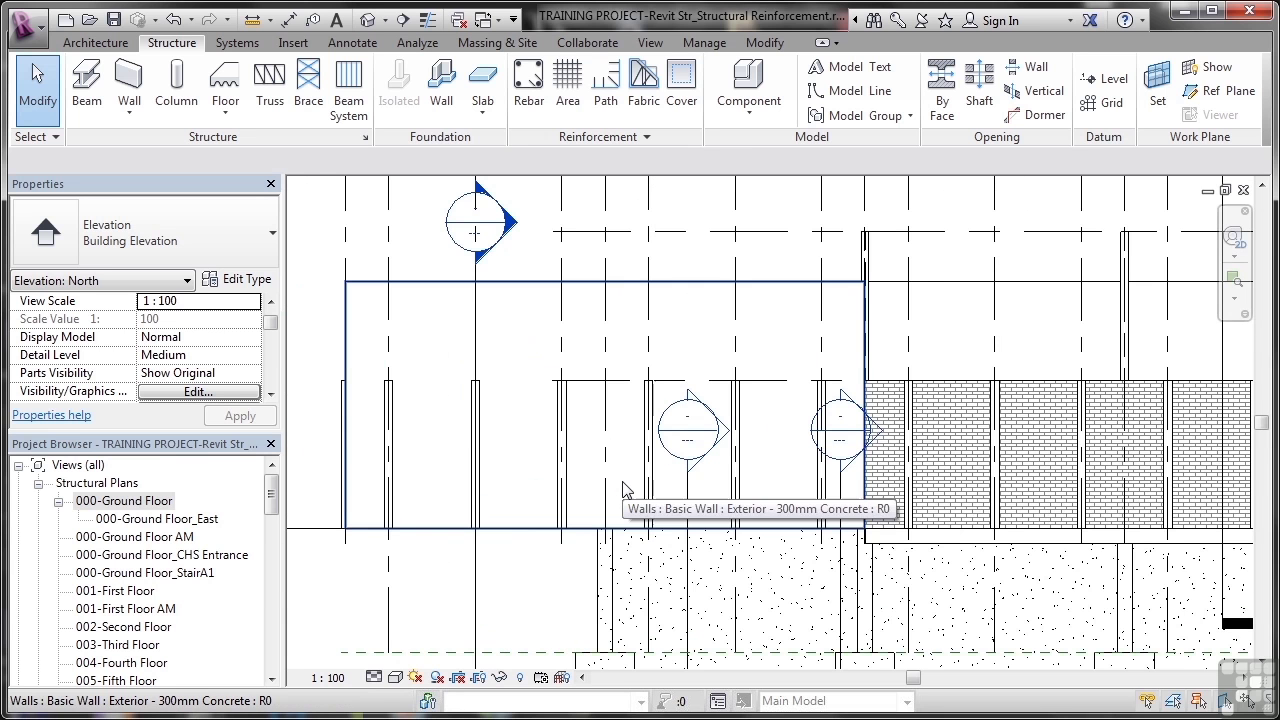
pyautogui.moveTo(590, 410)
pyautogui.mouseDown(button='middle')
pyautogui.moveTo(672, 428)
pyautogui.moveTo(709, 420)
pyautogui.mouseUp(button='middle')
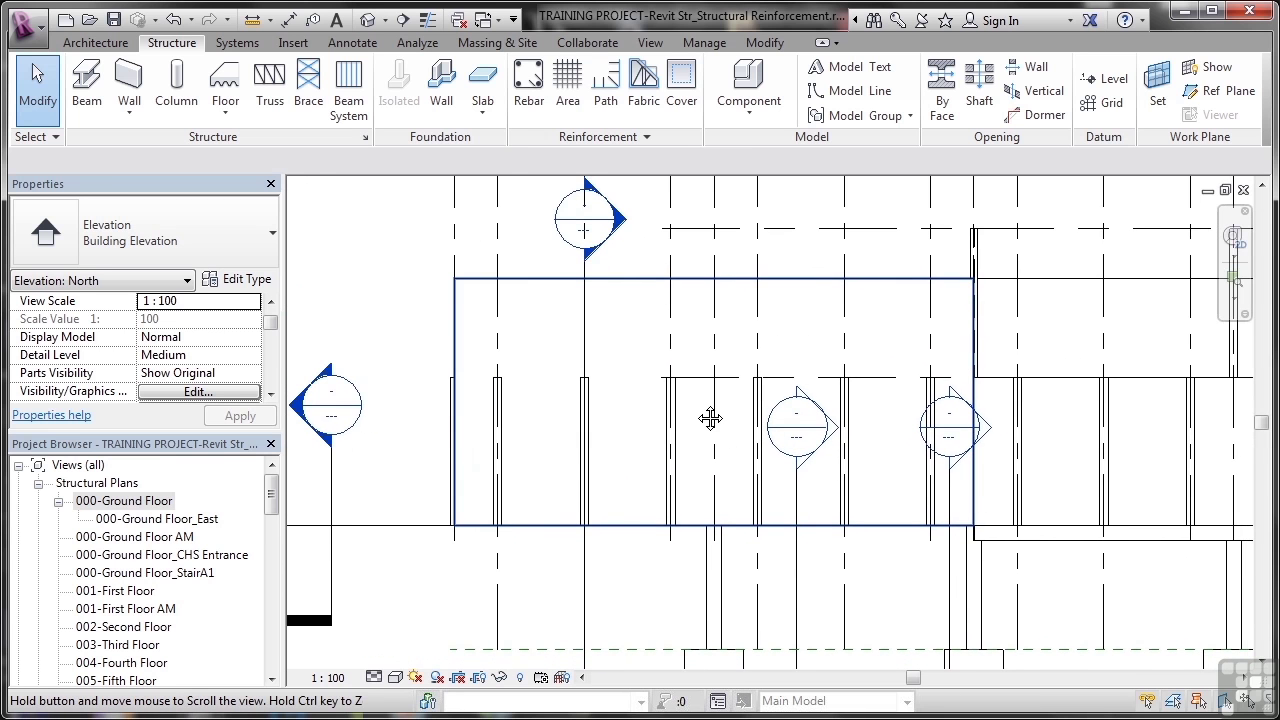
pyautogui.scroll(1, 699, 413)
pyautogui.scroll(1, 696, 410)
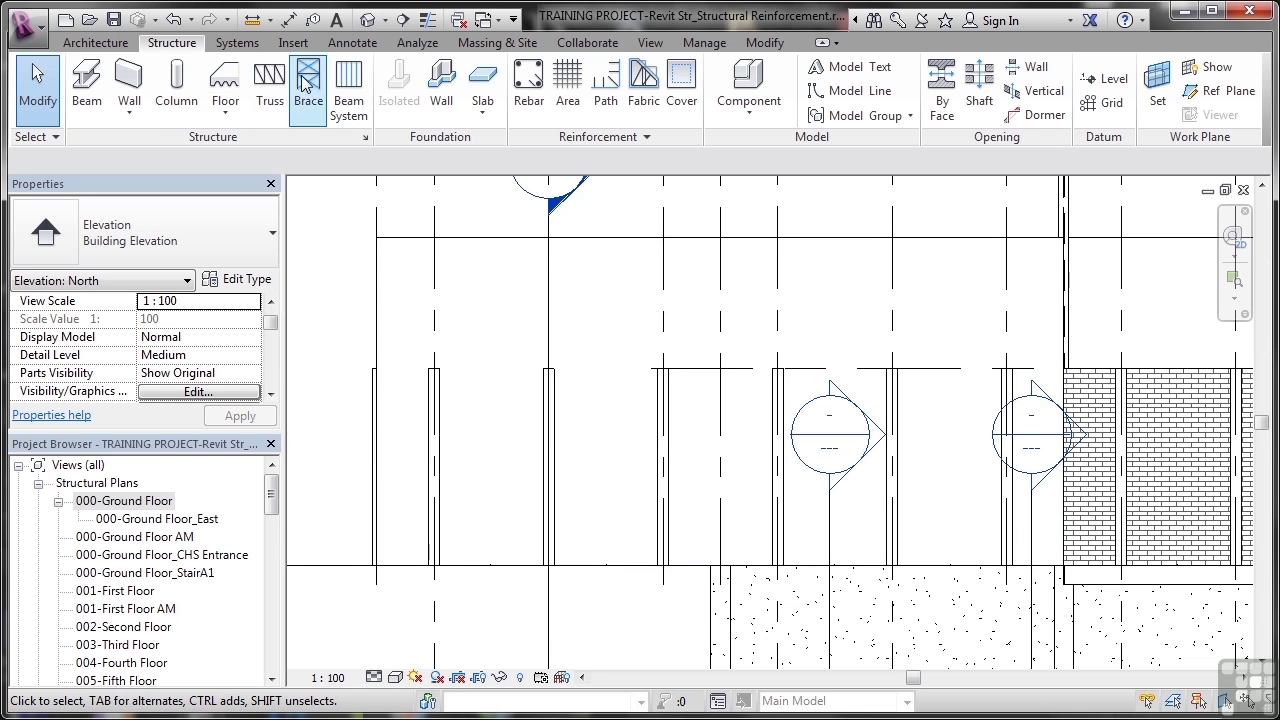
# - Start Area reinforcement, save the project at the reminder, and pick the 300mm concrete wall
pyautogui.click(567, 92)
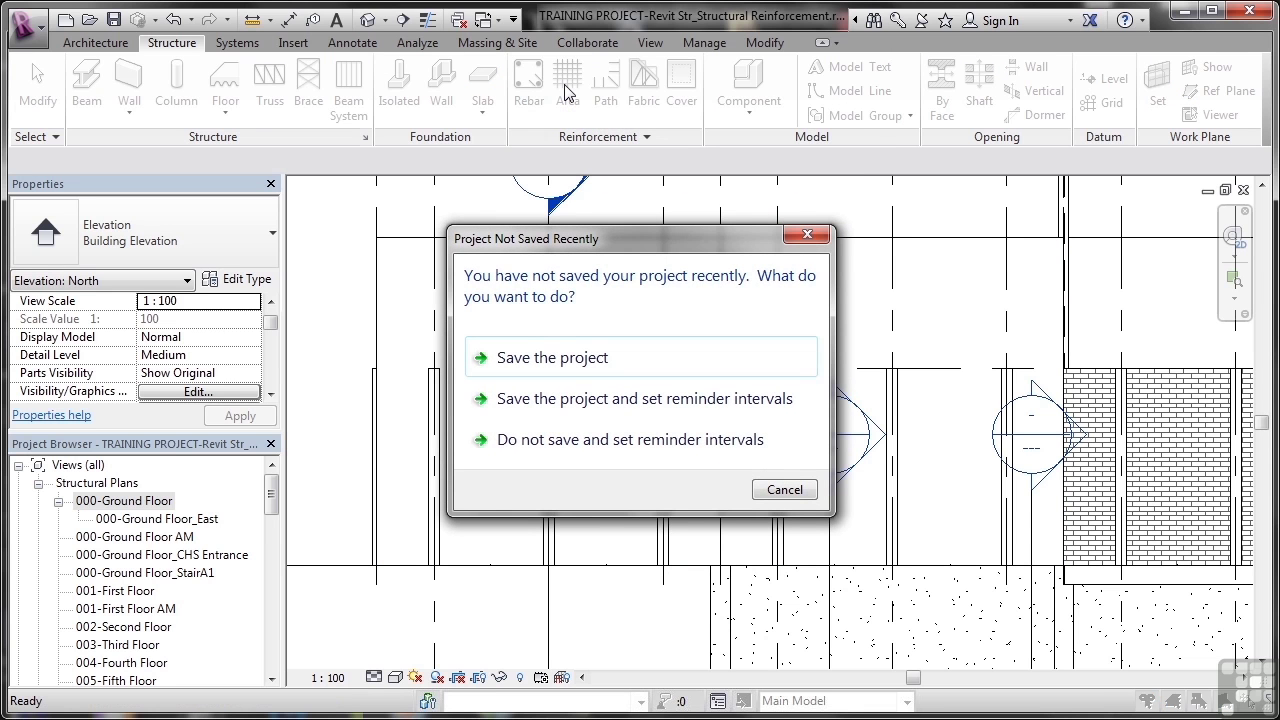
pyautogui.click(569, 359)
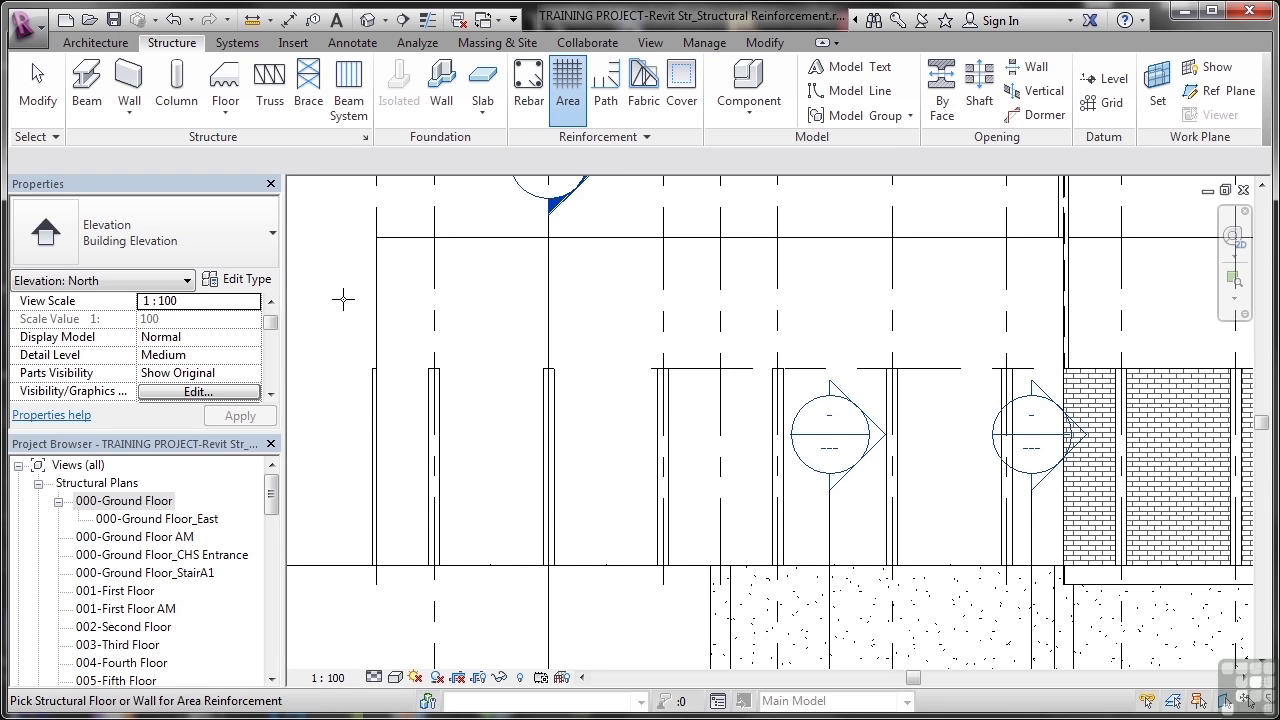
pyautogui.click(403, 301)
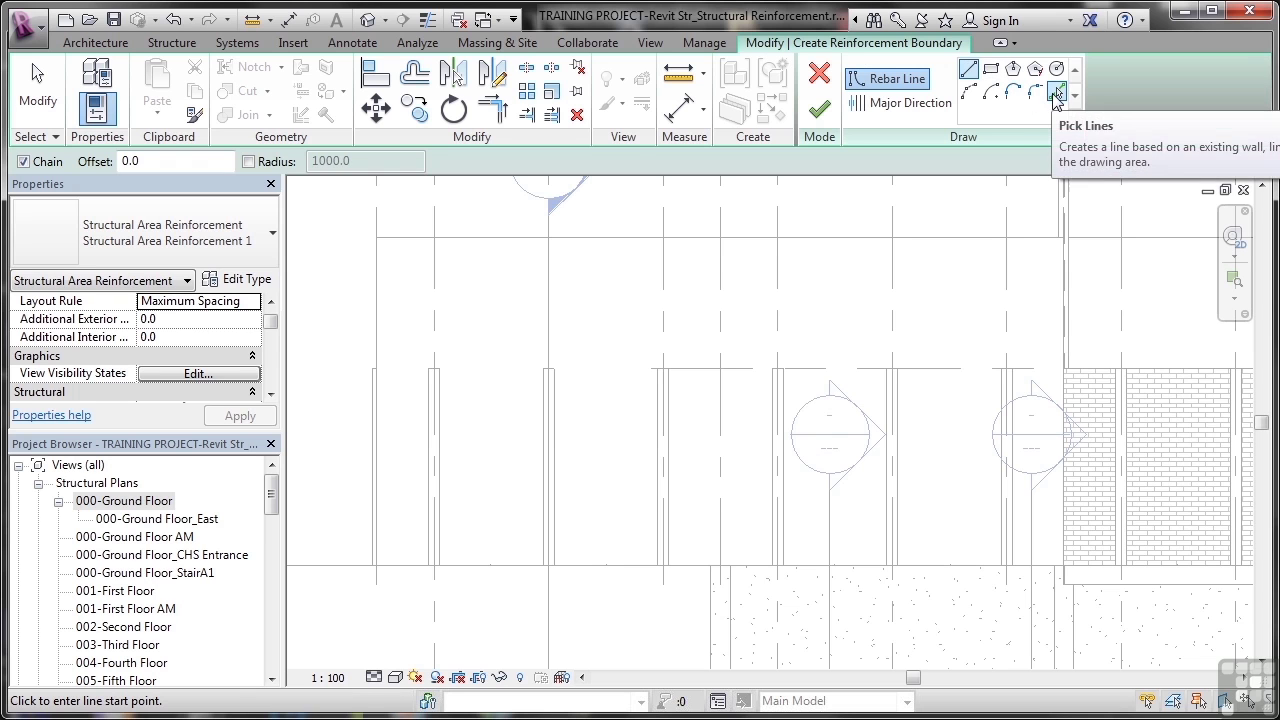
# - Use Pick Lines with Lock on and a 50 mm boundary offset, replacing 35
pyautogui.click(1057, 95)
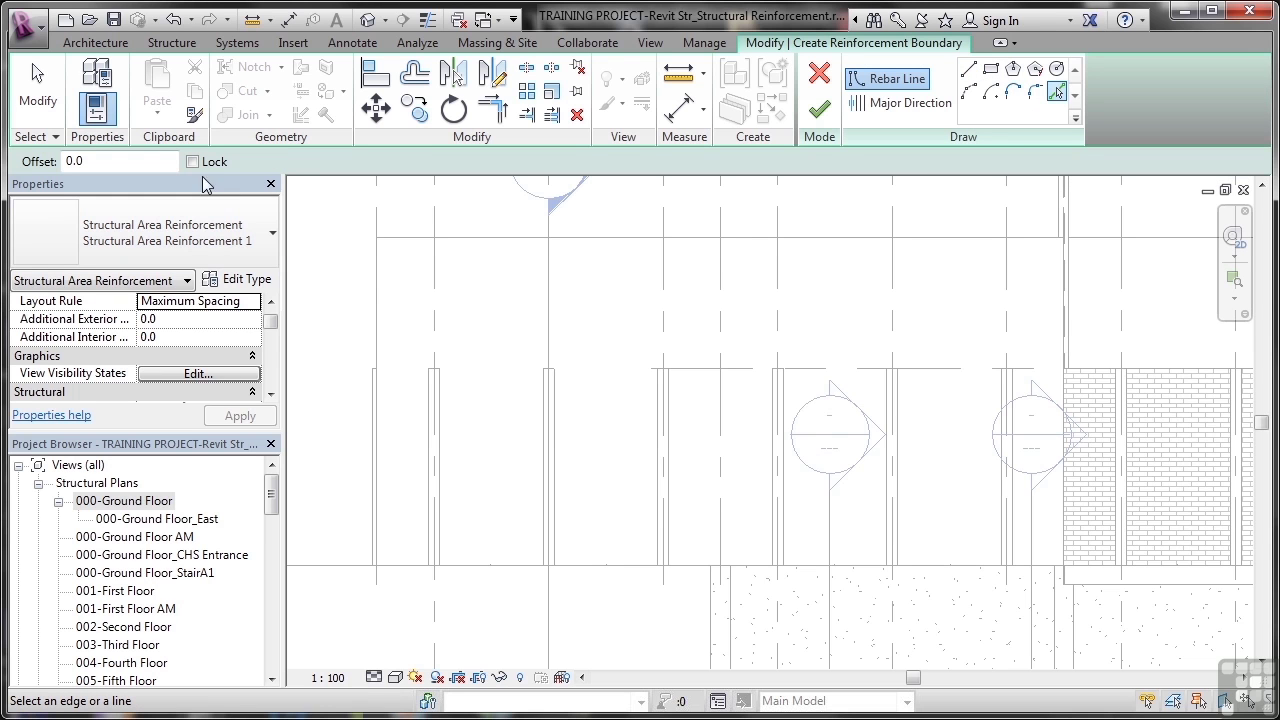
pyautogui.click(192, 161)
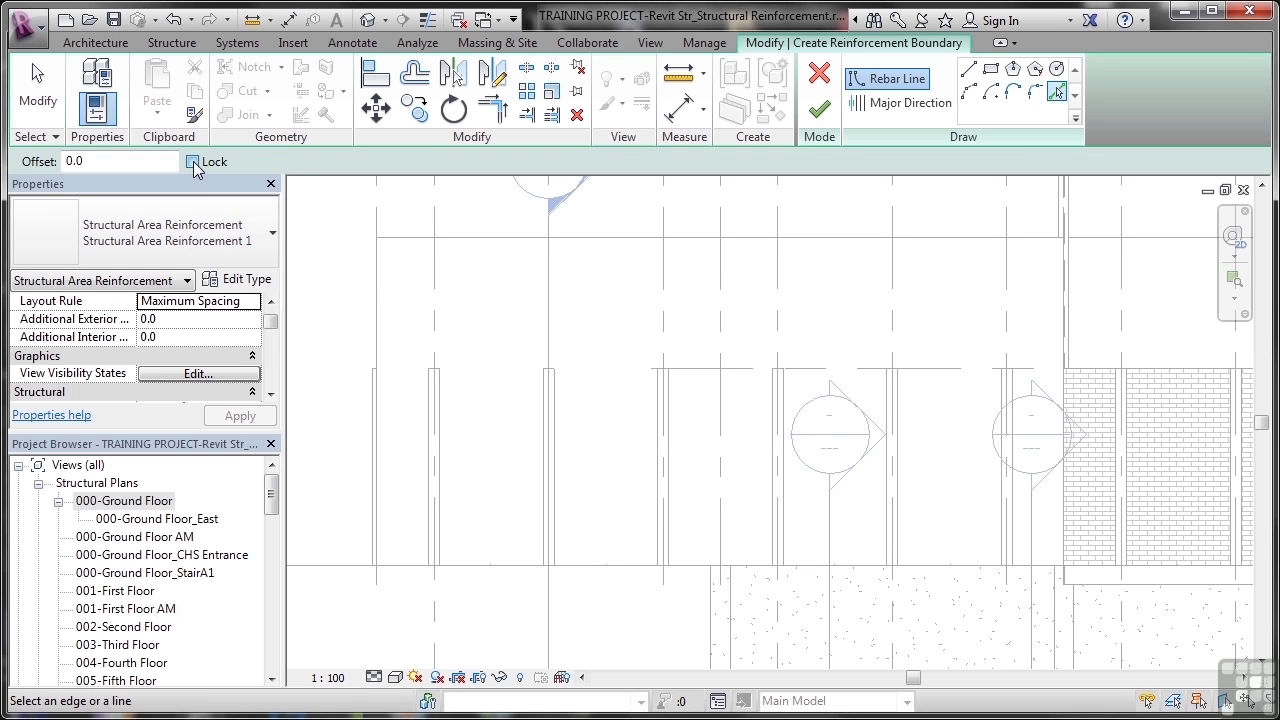
pyautogui.click(107, 163)
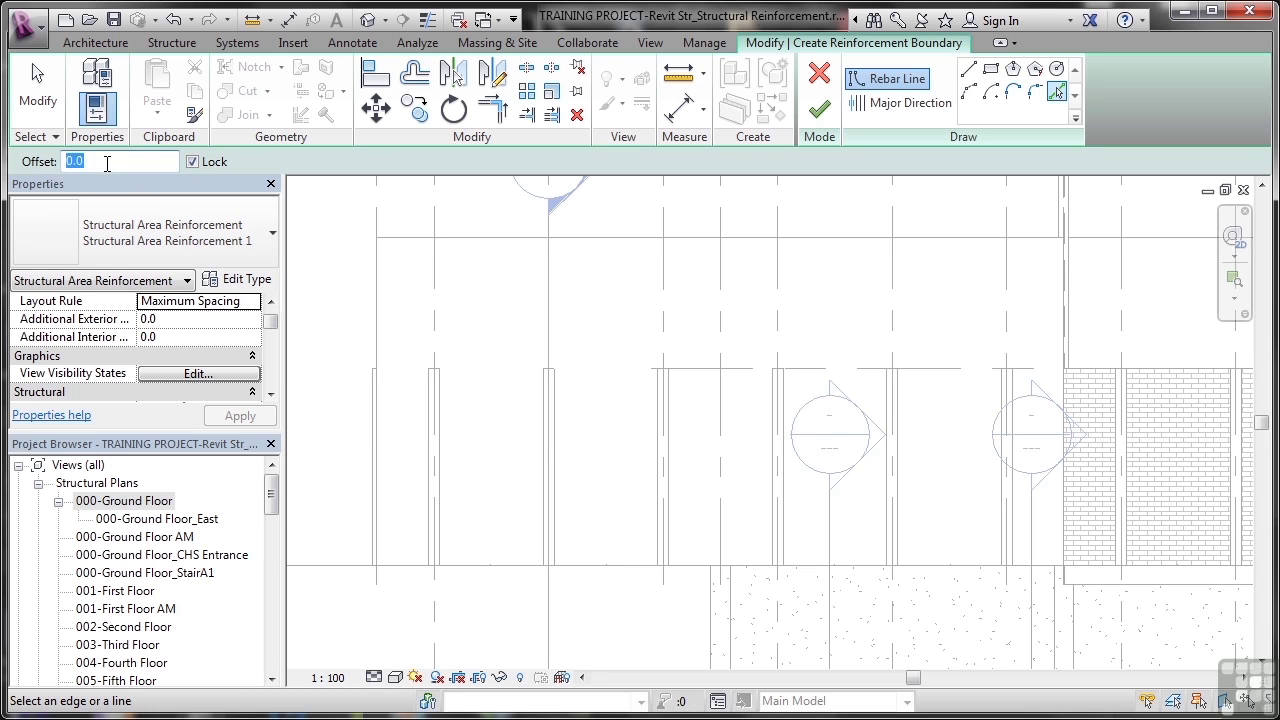
pyautogui.write('35')
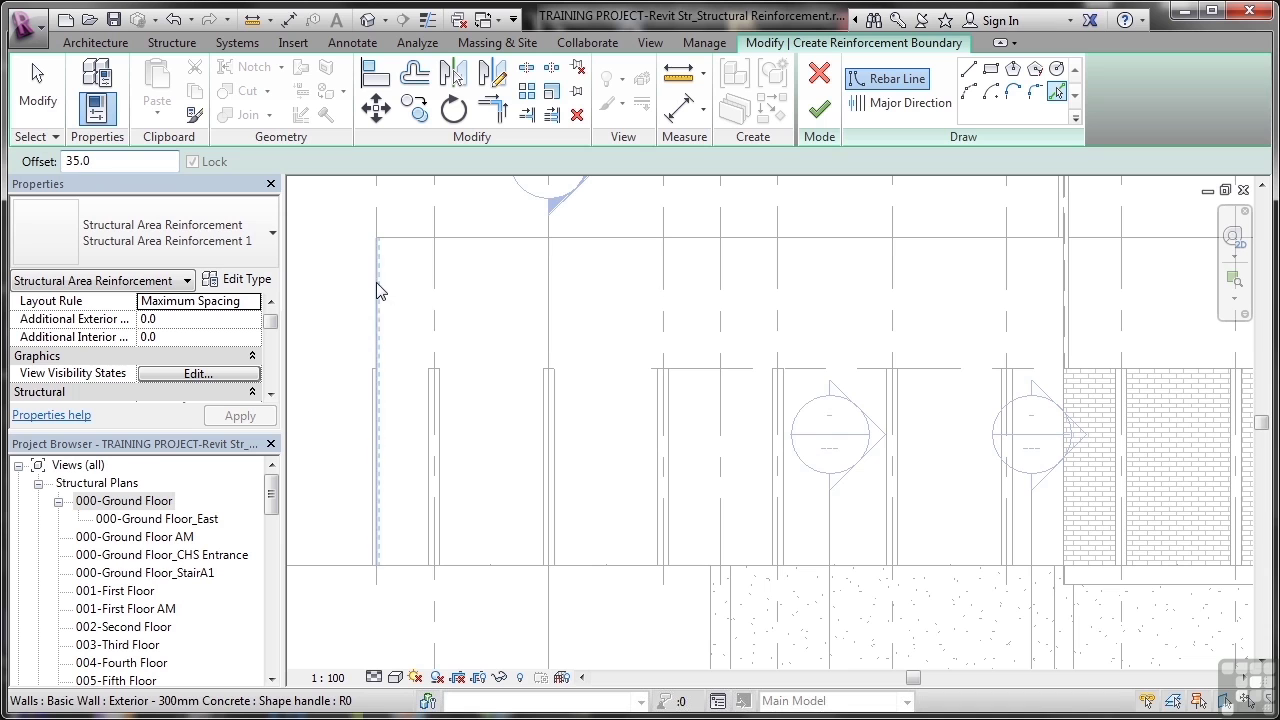
pyautogui.doubleClick(113, 167)
pyautogui.write('50')
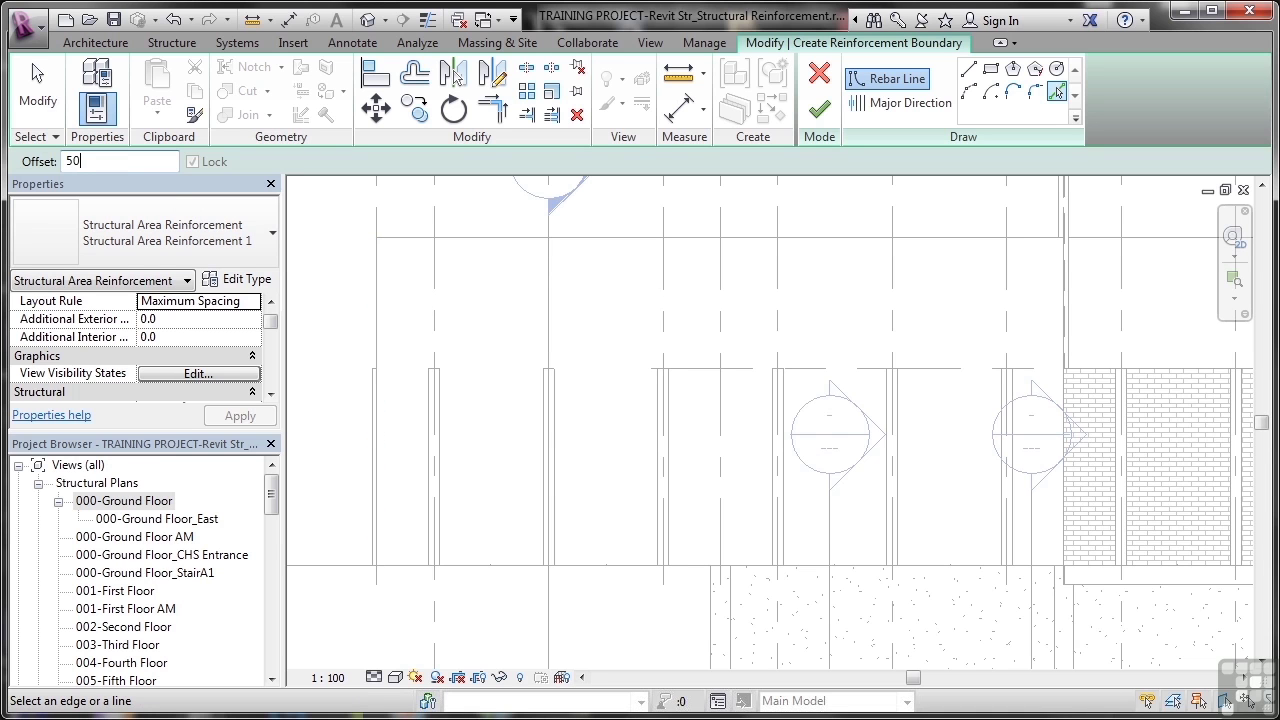
# - Pick the wall's left, top and bottom edges and the right column edge as boundary lines
pyautogui.click(385, 311)
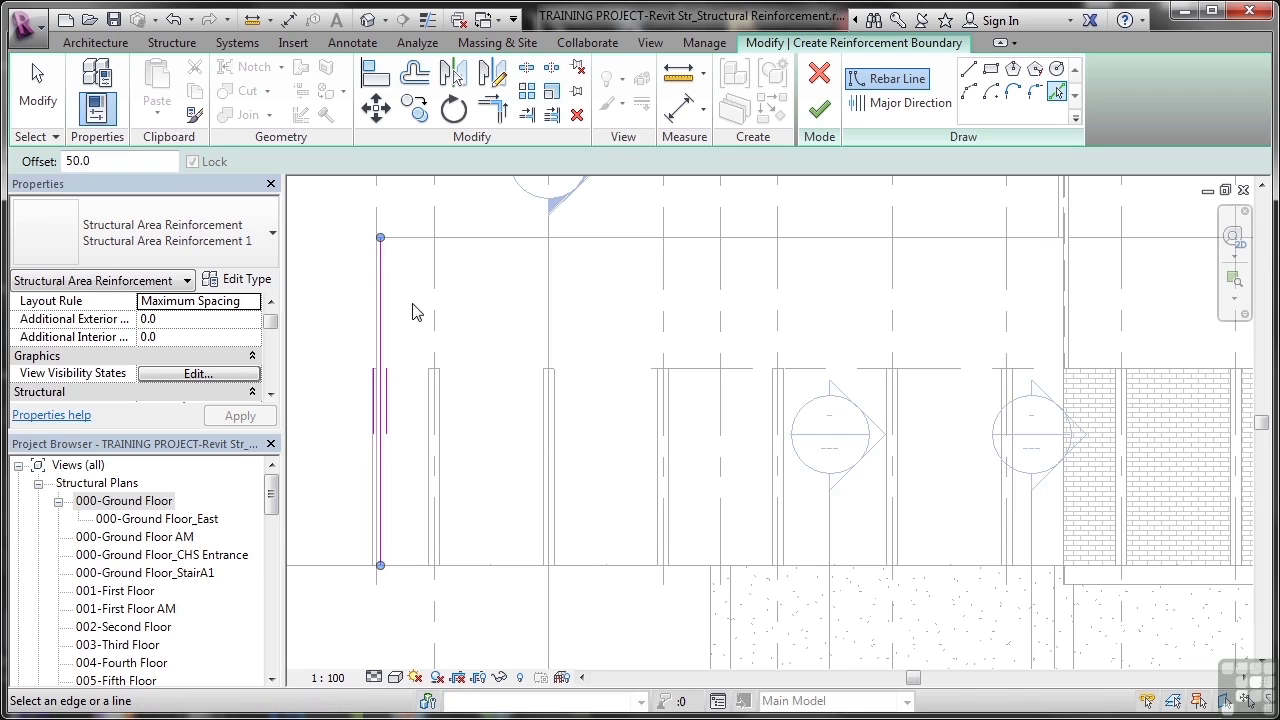
pyautogui.click(500, 238)
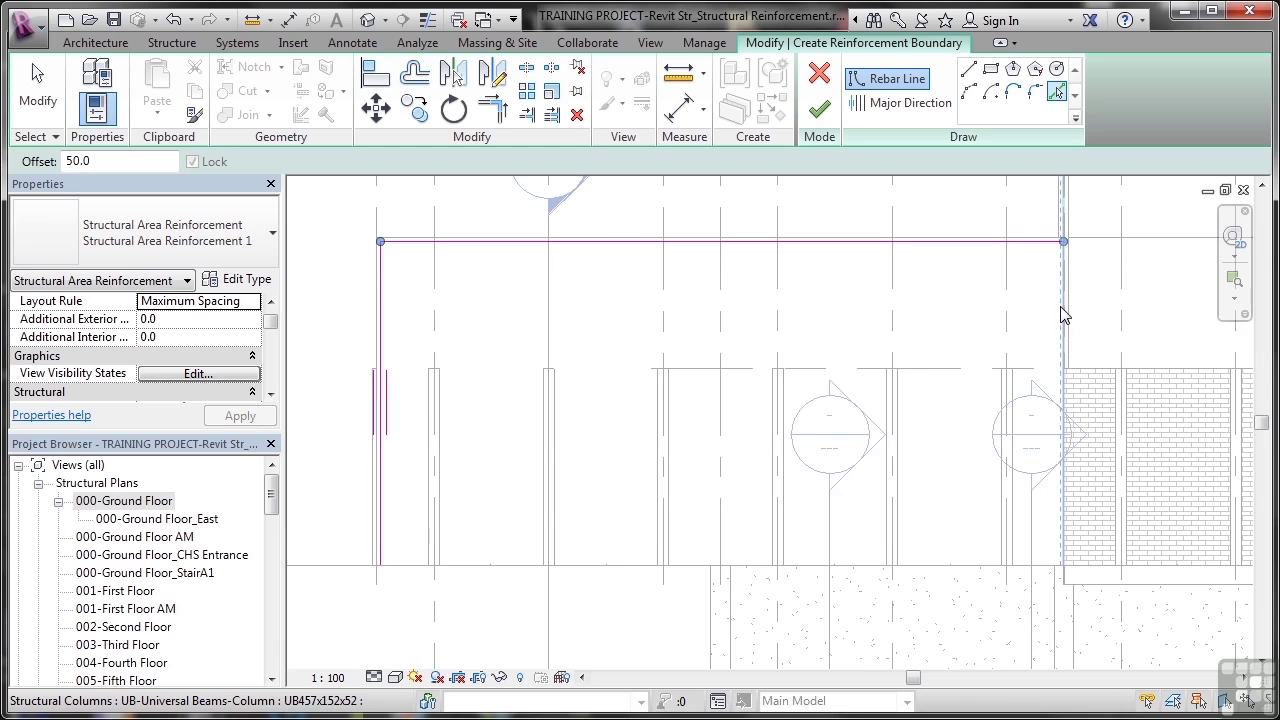
pyautogui.scroll(2, 1064, 315)
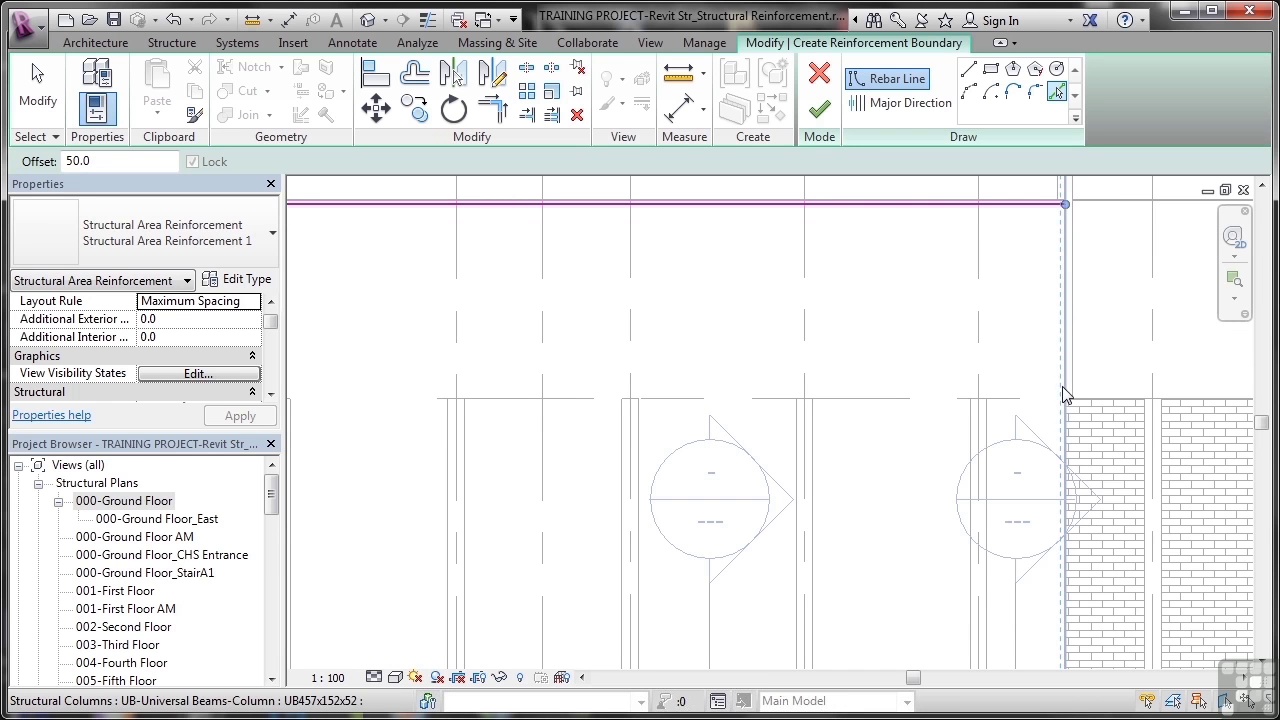
pyautogui.scroll(-2, 1040, 395)
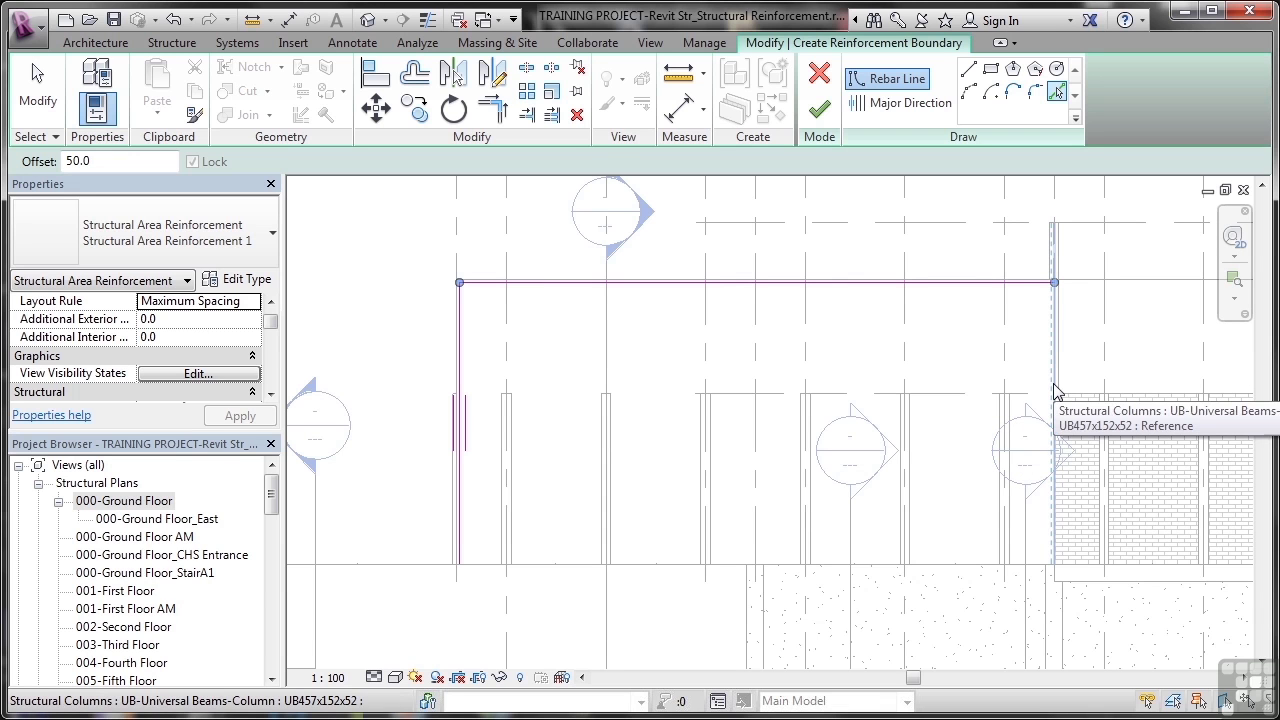
pyautogui.click(672, 566)
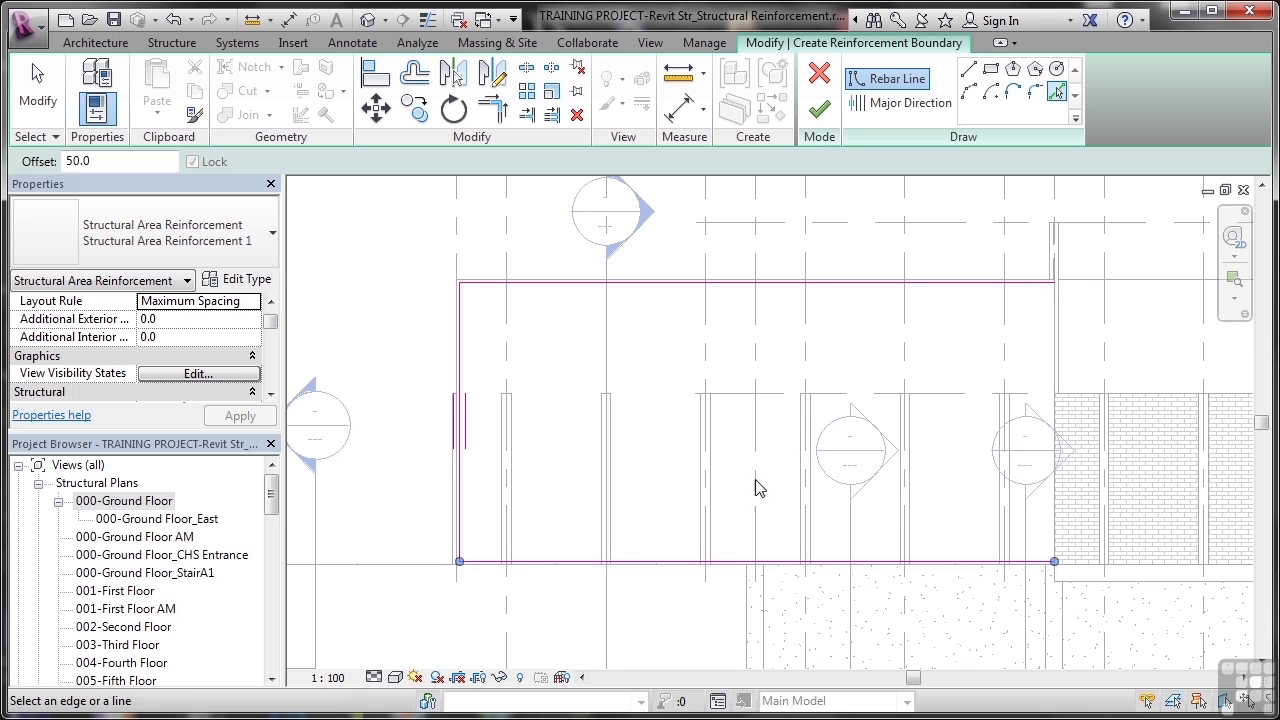
pyautogui.click(1052, 358)
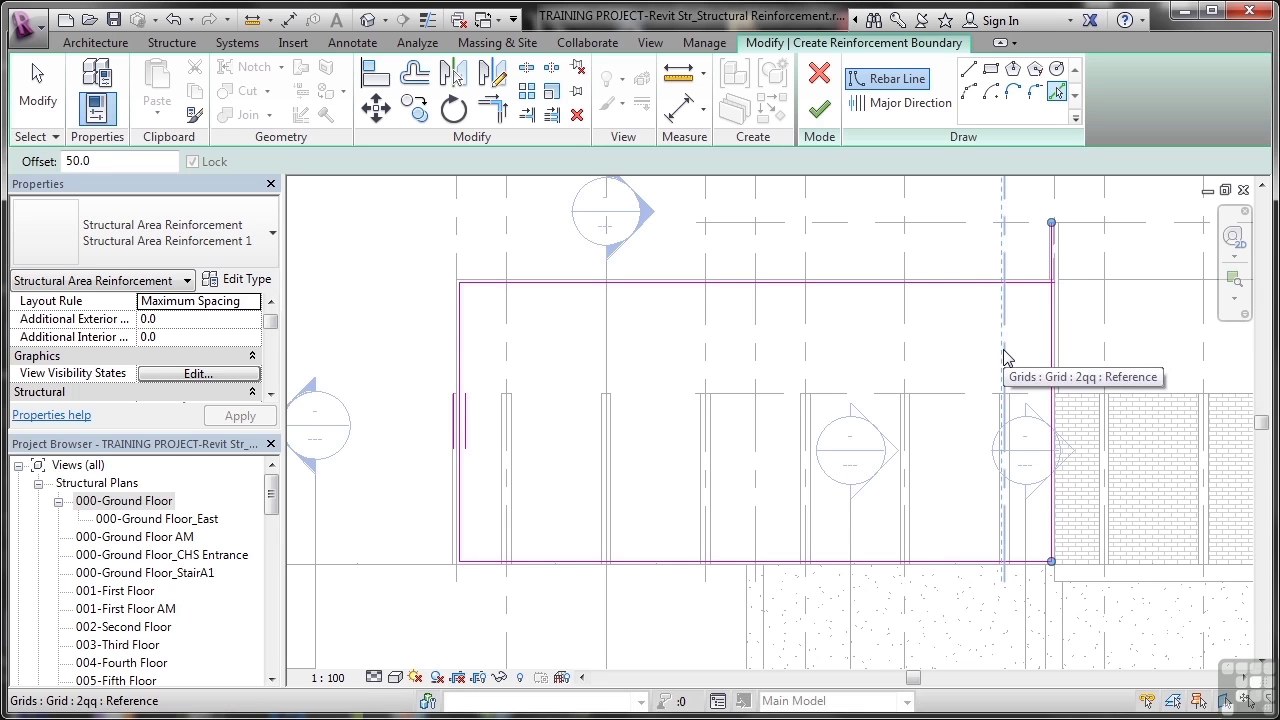
# - Pull the right boundary line's top end down to the top-right corner
pyautogui.scroll(4, 1050, 295)
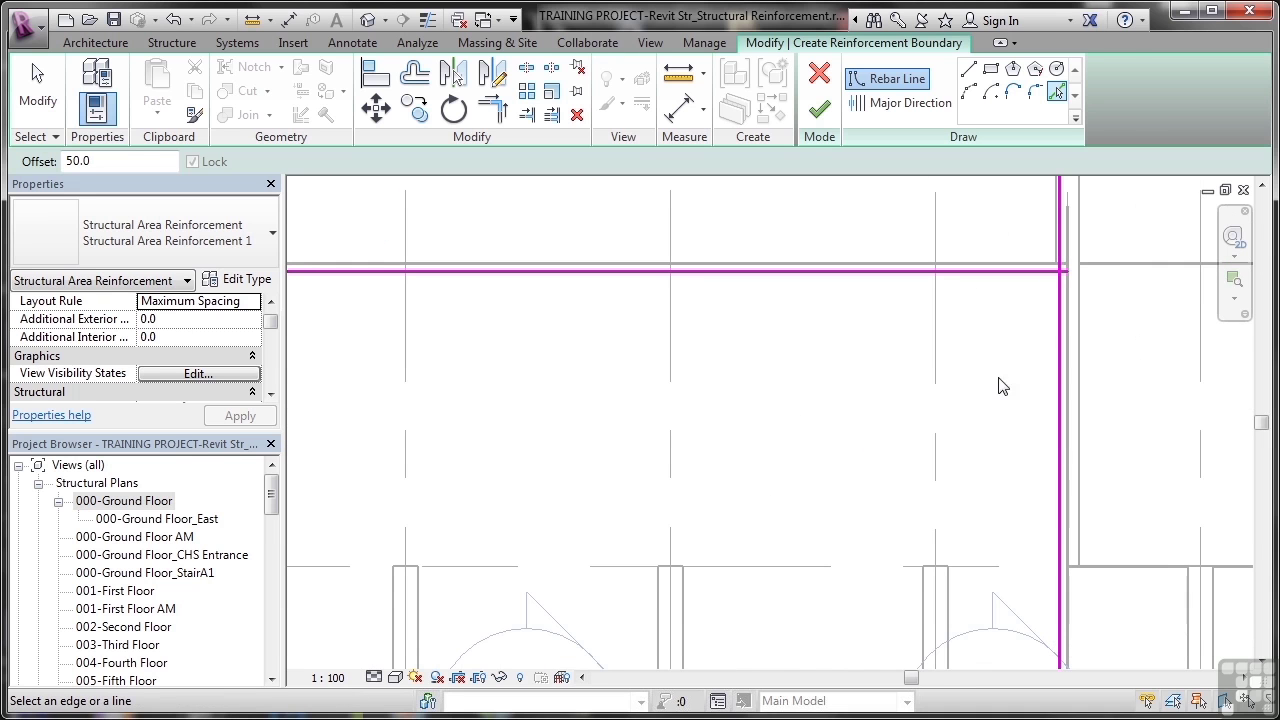
pyautogui.moveTo(1000, 393); pyautogui.dragTo(925, 545, button='middle')
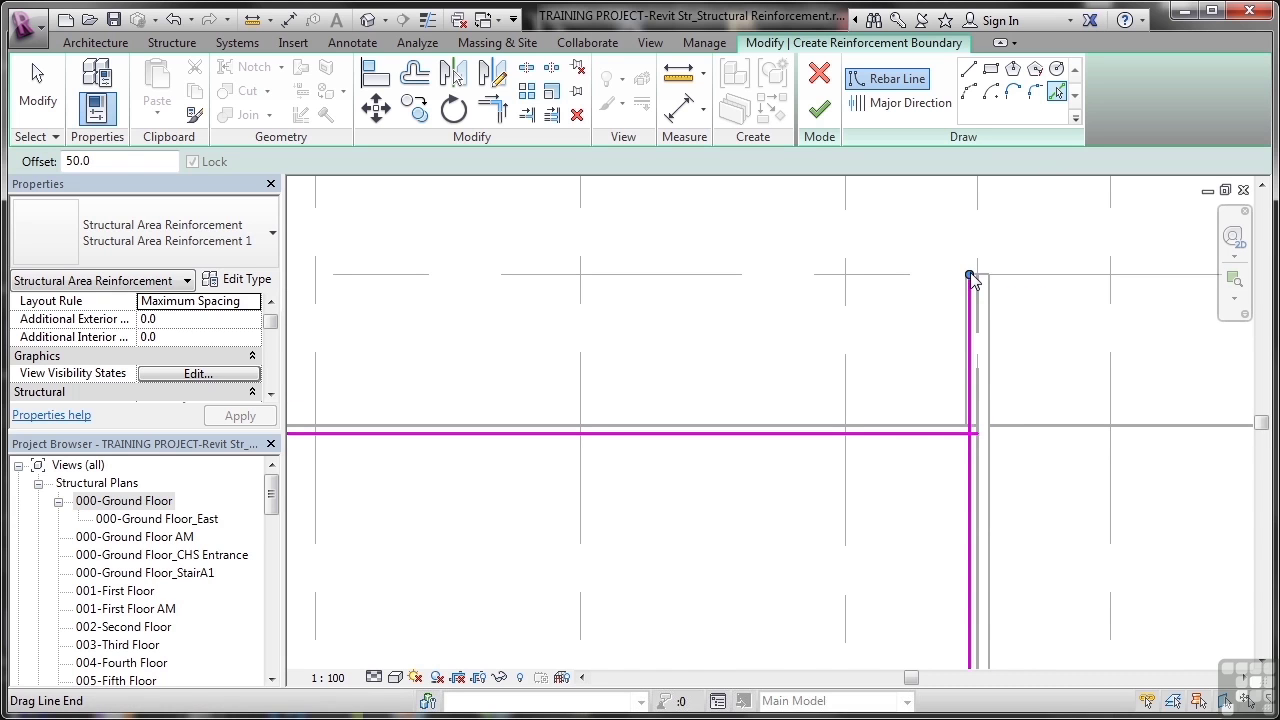
pyautogui.moveTo(969, 276); pyautogui.dragTo(970, 435)
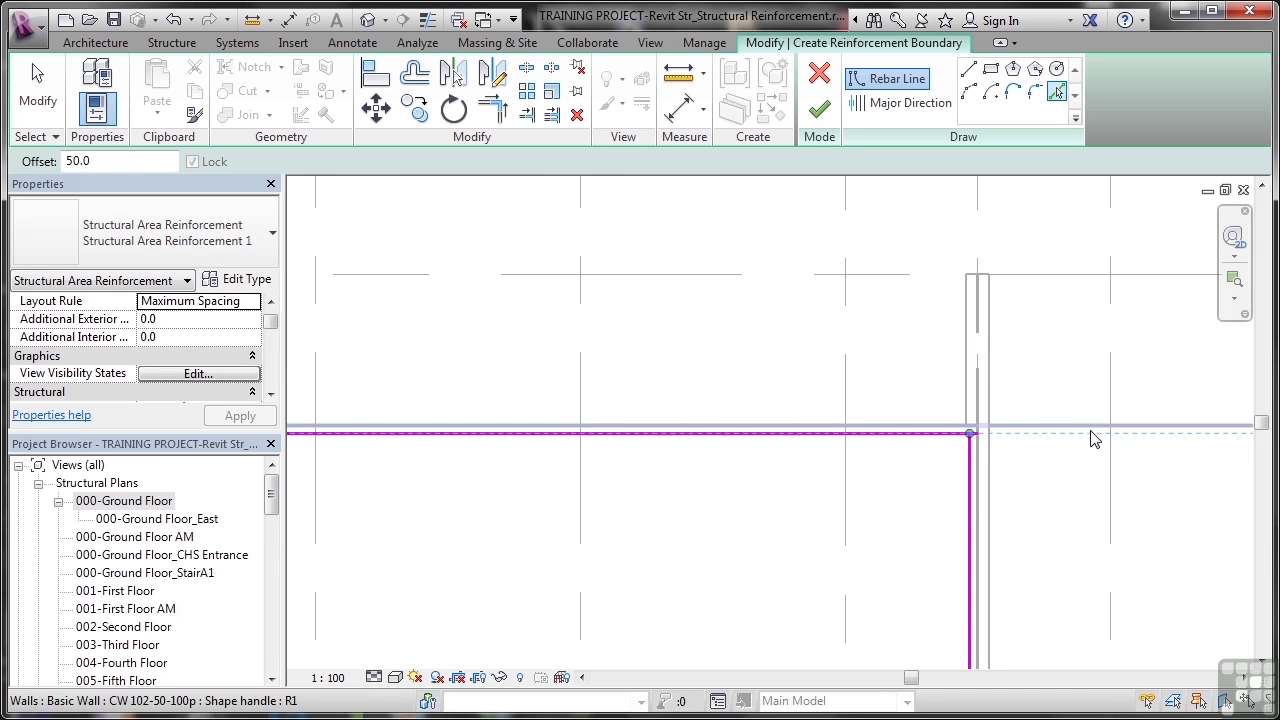
pyautogui.scroll(-3, 1020, 471)
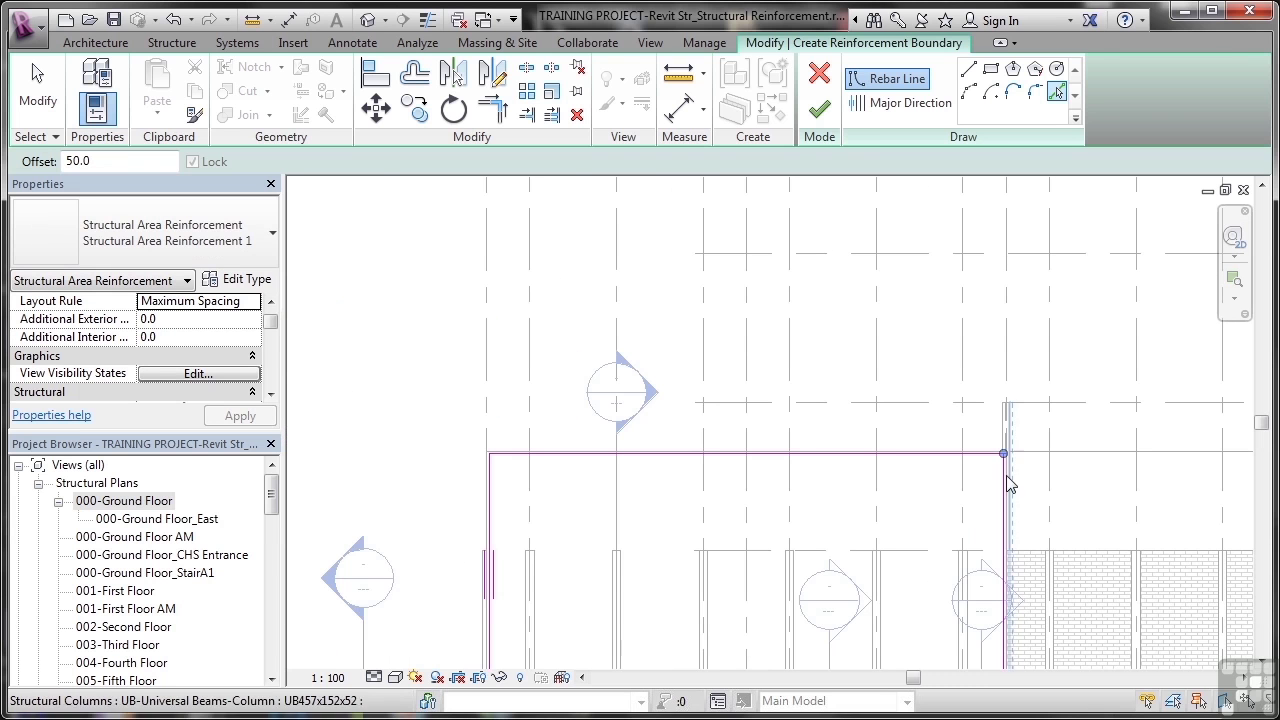
pyautogui.scroll(-2, 960, 503)
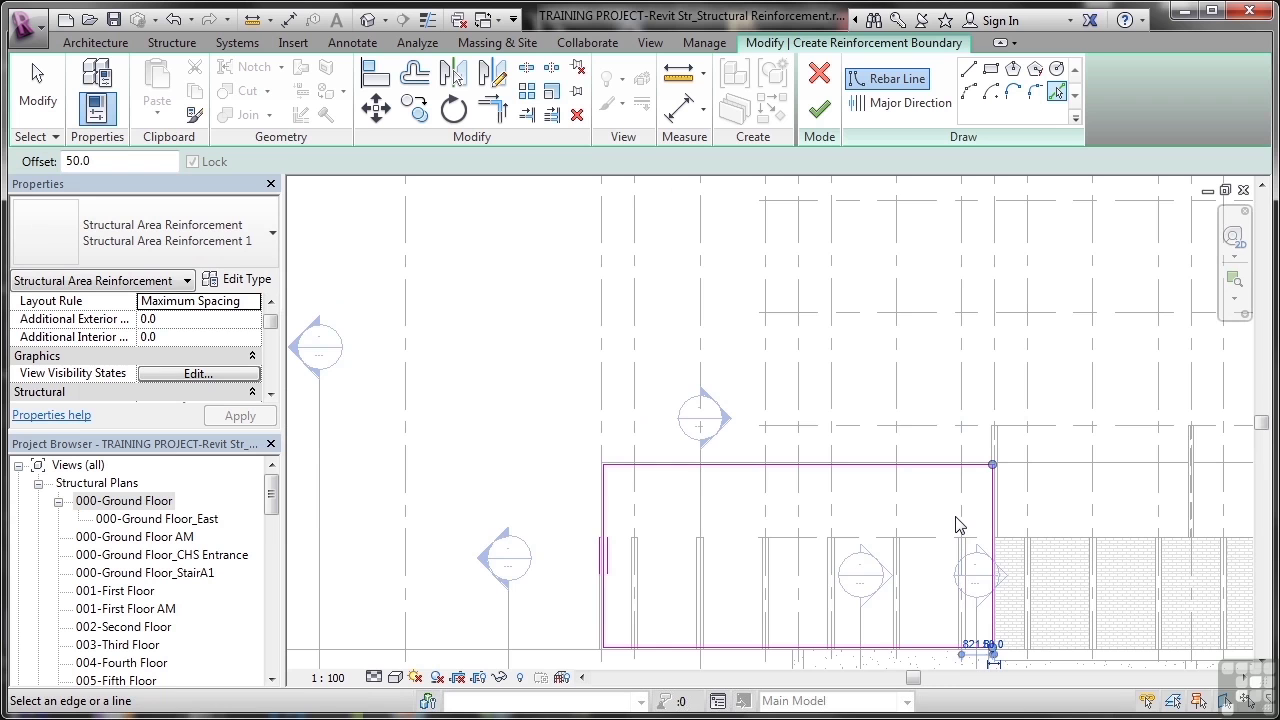
# - Trim the lower boundary line back to the corner and add a line along the wall's upper edge
pyautogui.scroll(3, 958, 525)
pyautogui.scroll(2, 958, 525)
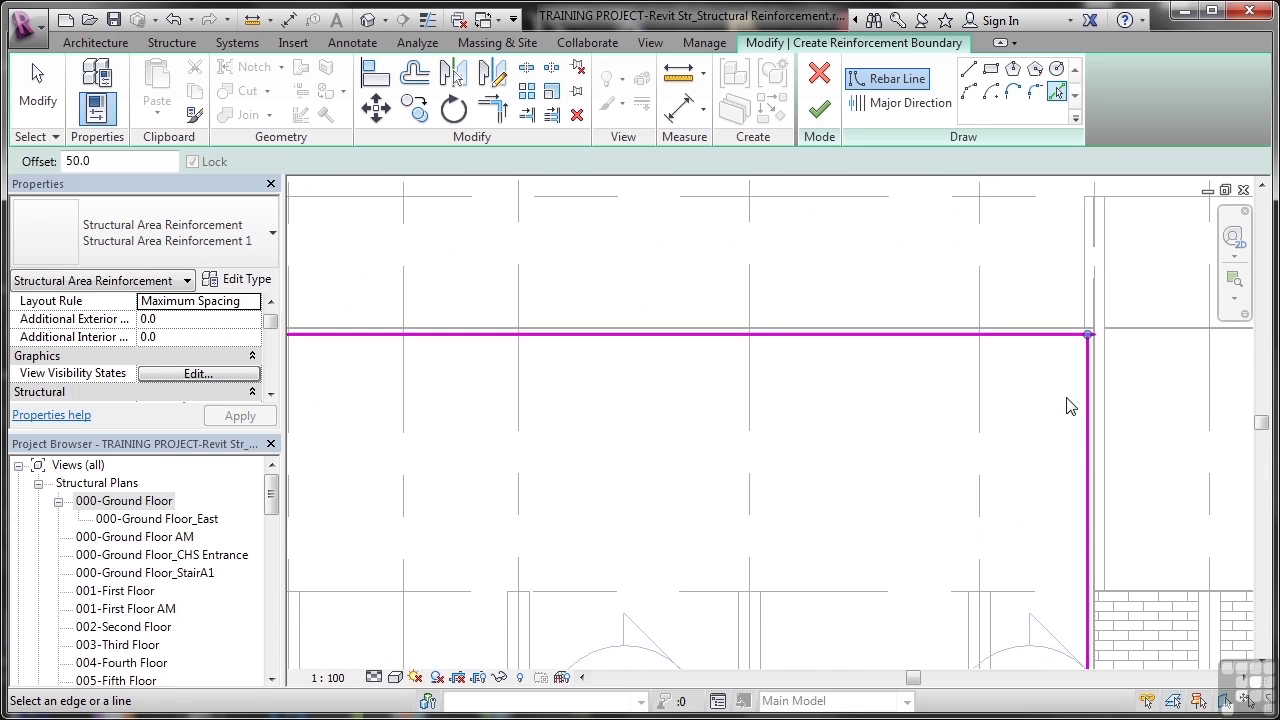
pyautogui.scroll(2, 1090, 343)
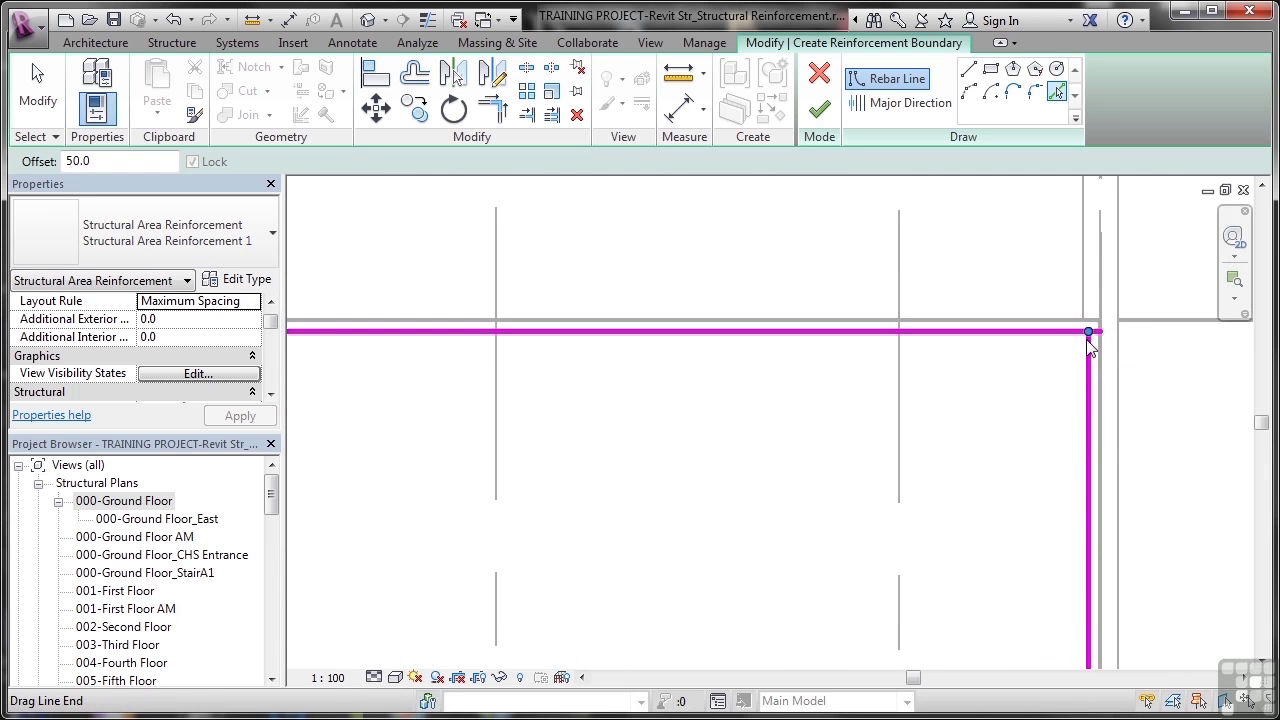
pyautogui.scroll(2, 1090, 343)
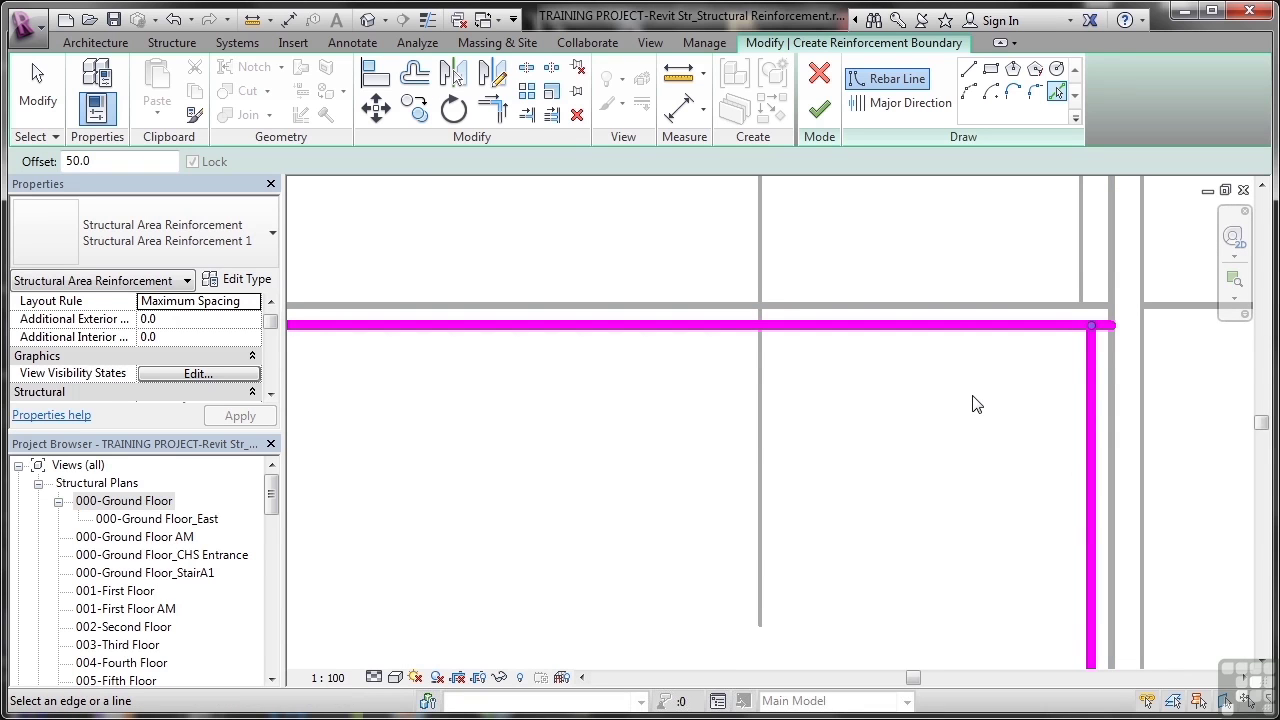
pyautogui.click(1013, 327)
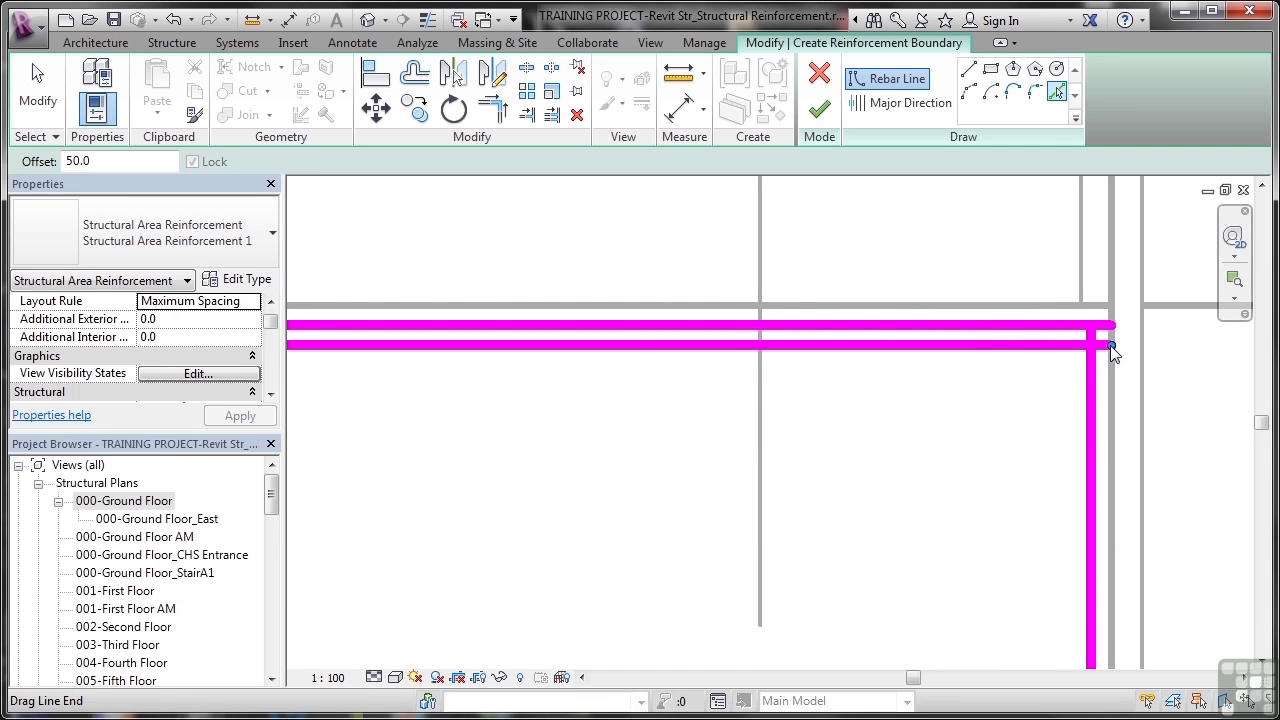
pyautogui.moveTo(1110, 344); pyautogui.dragTo(1090, 346)
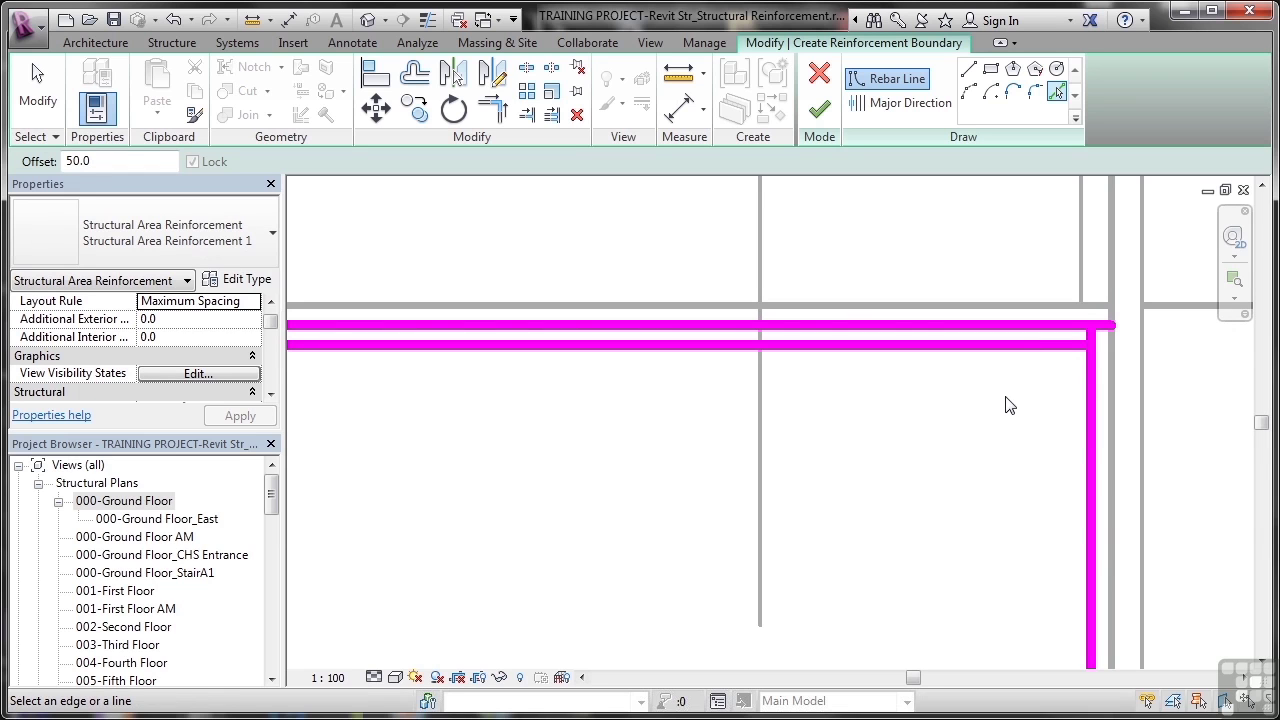
pyautogui.click(1009, 325)
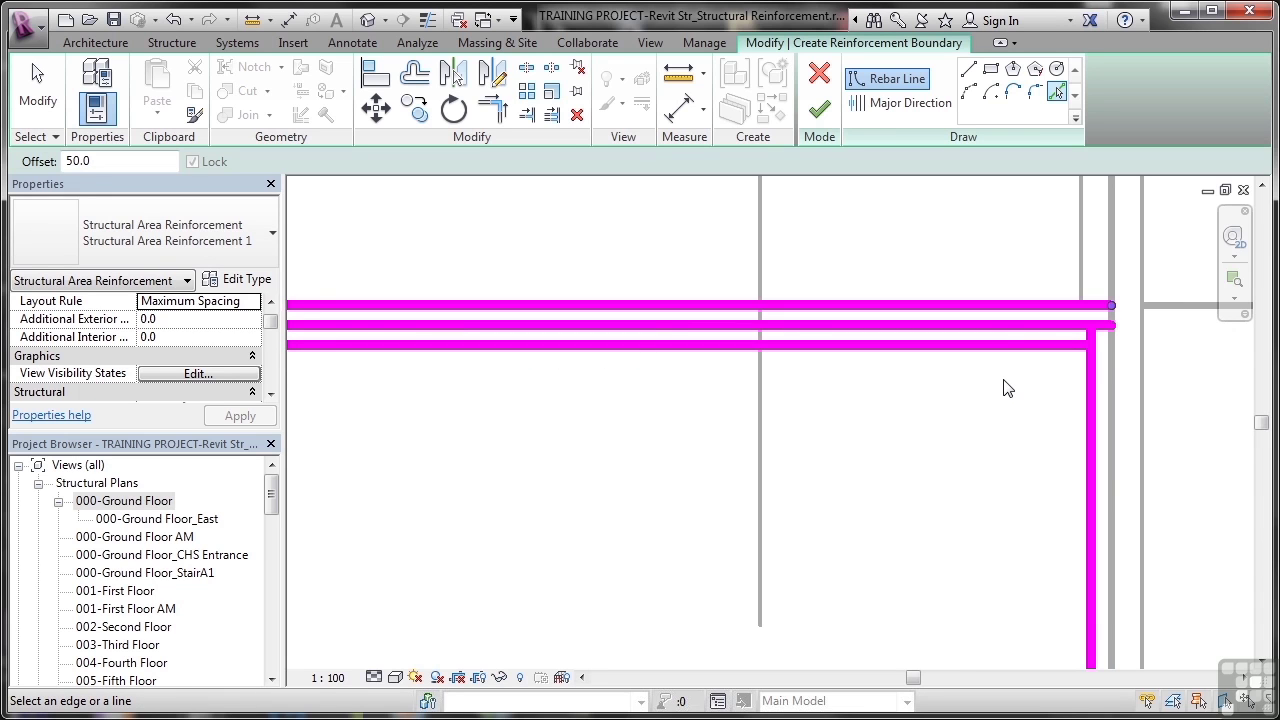
pyautogui.click(968, 68)
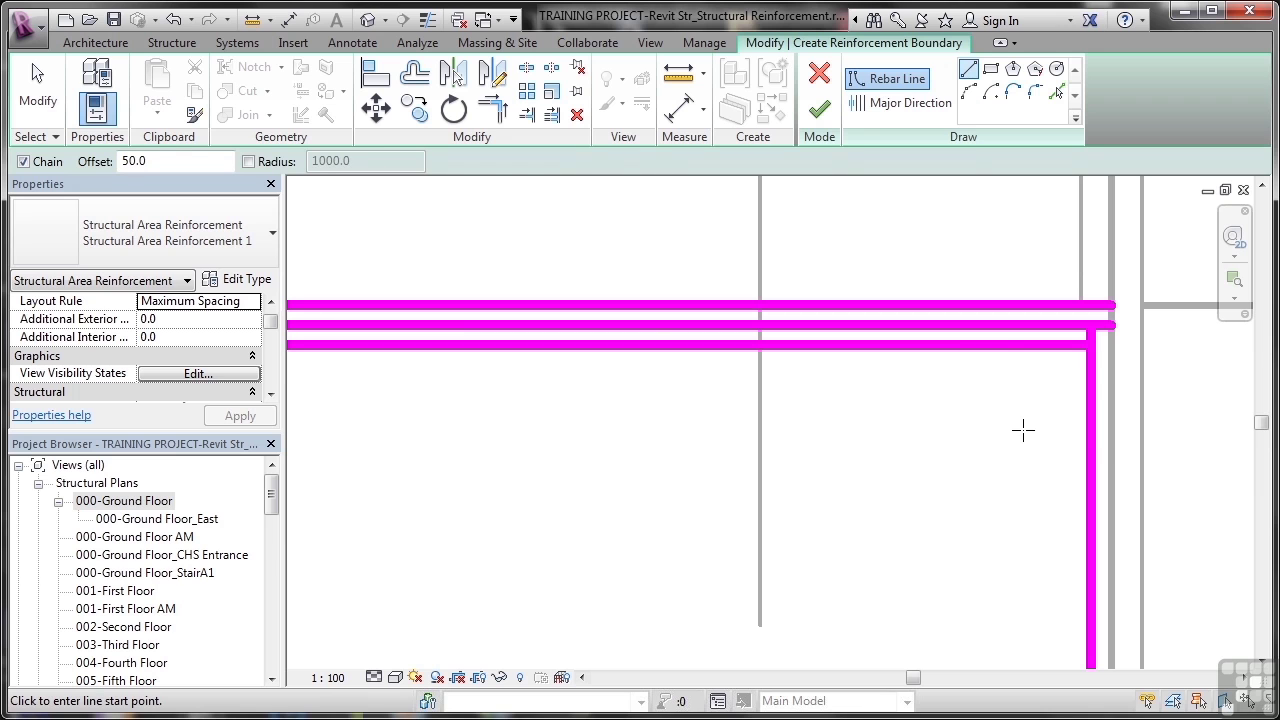
# - Delete the two extra horizontal boundary lines near the column
pyautogui.press('Escape')
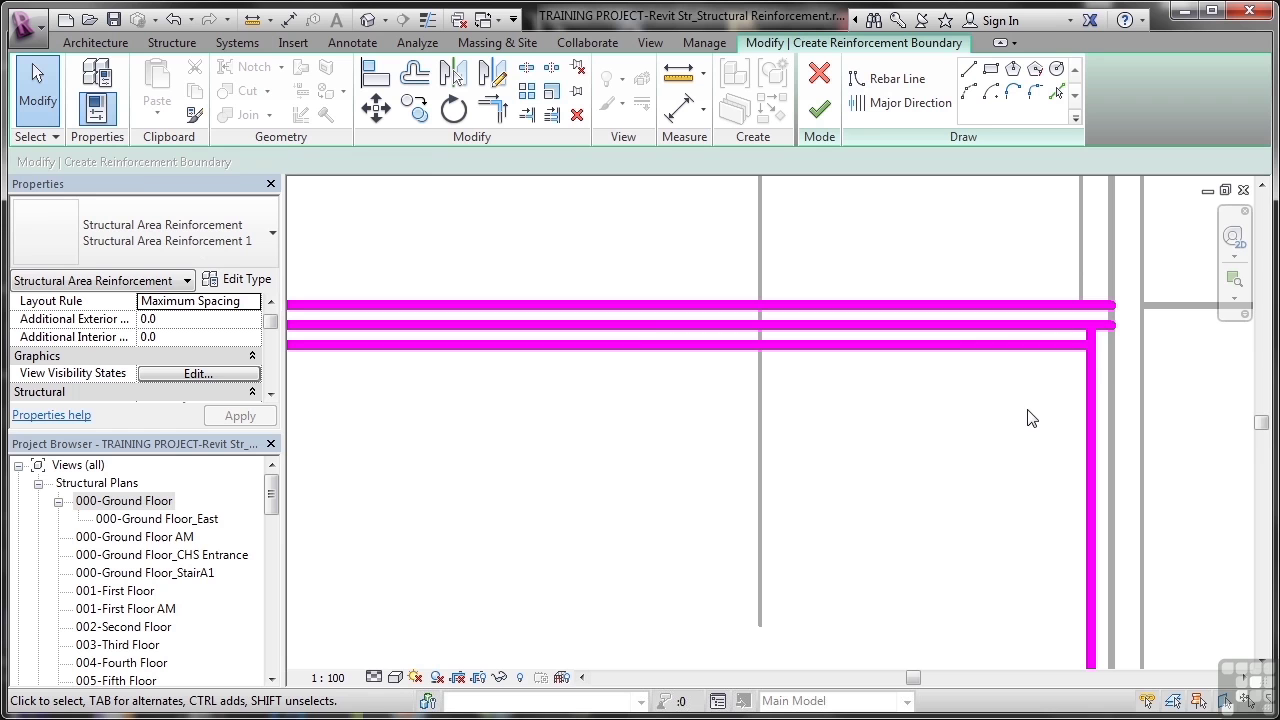
pyautogui.click(1008, 346)
pyautogui.press('Delete')
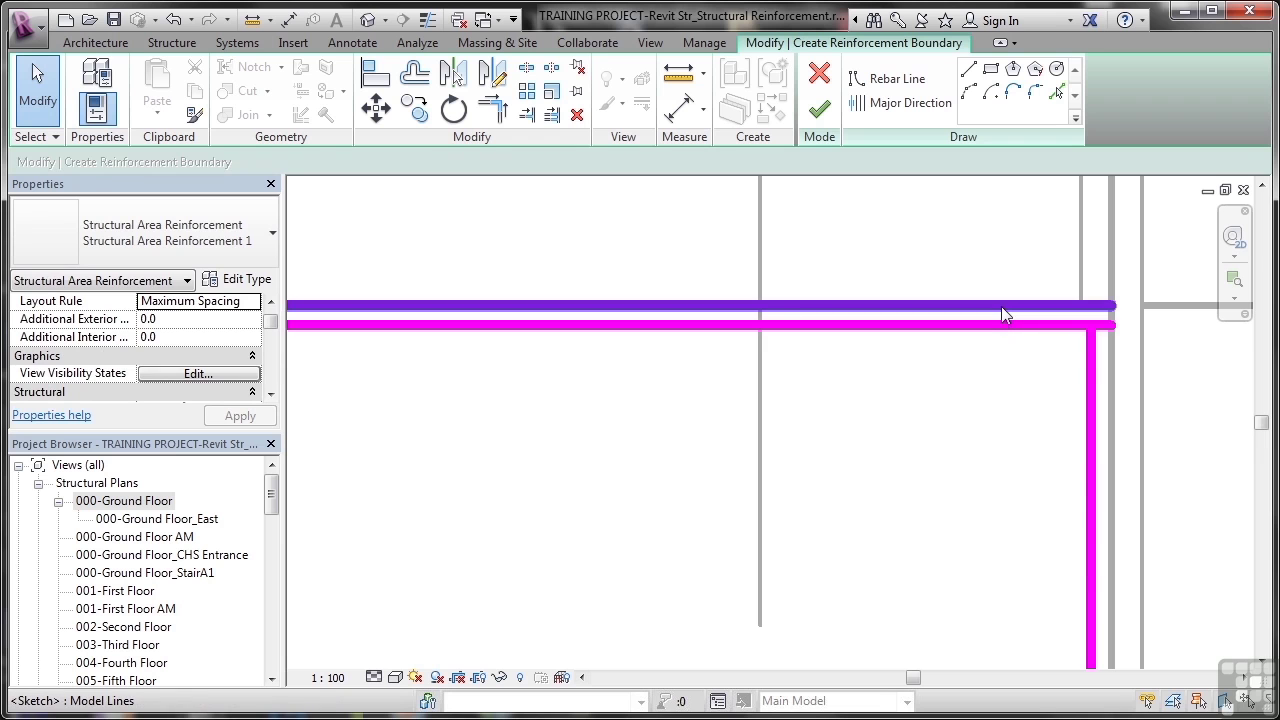
pyautogui.click(1002, 306)
pyautogui.press('Delete')
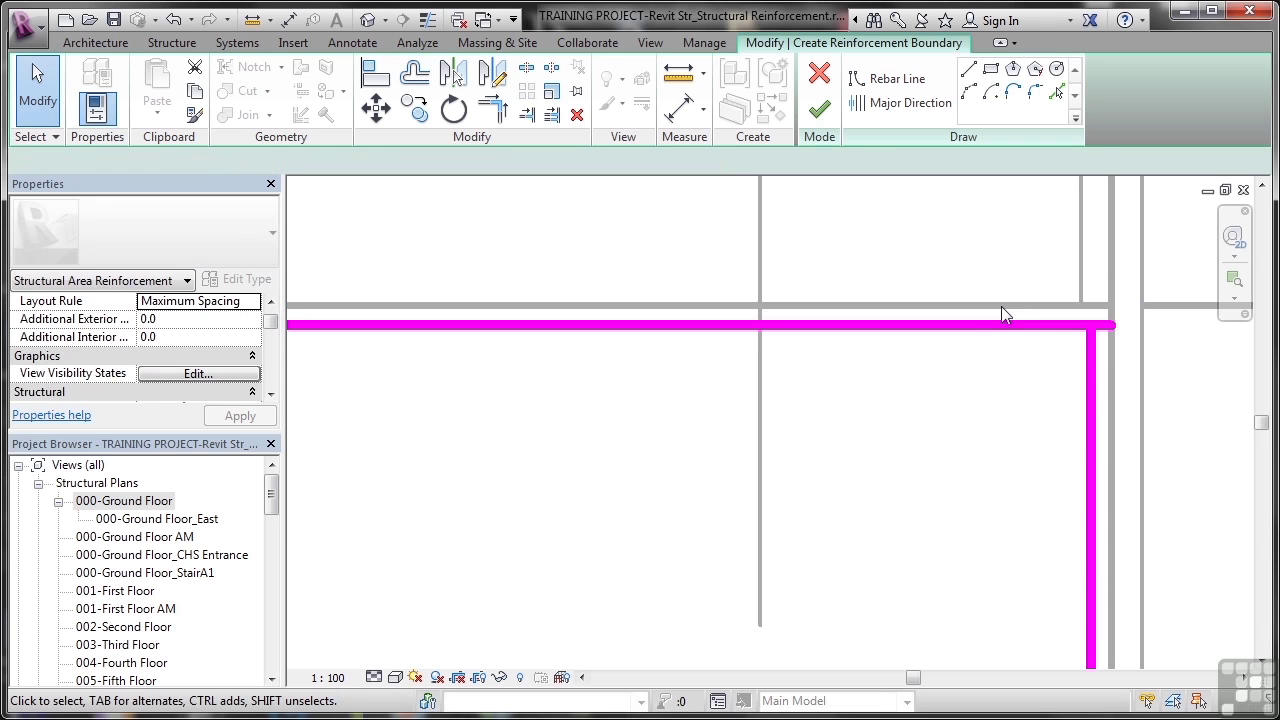
# - Snap the remaining top line's end onto the vertical line's corner
pyautogui.click(998, 327)
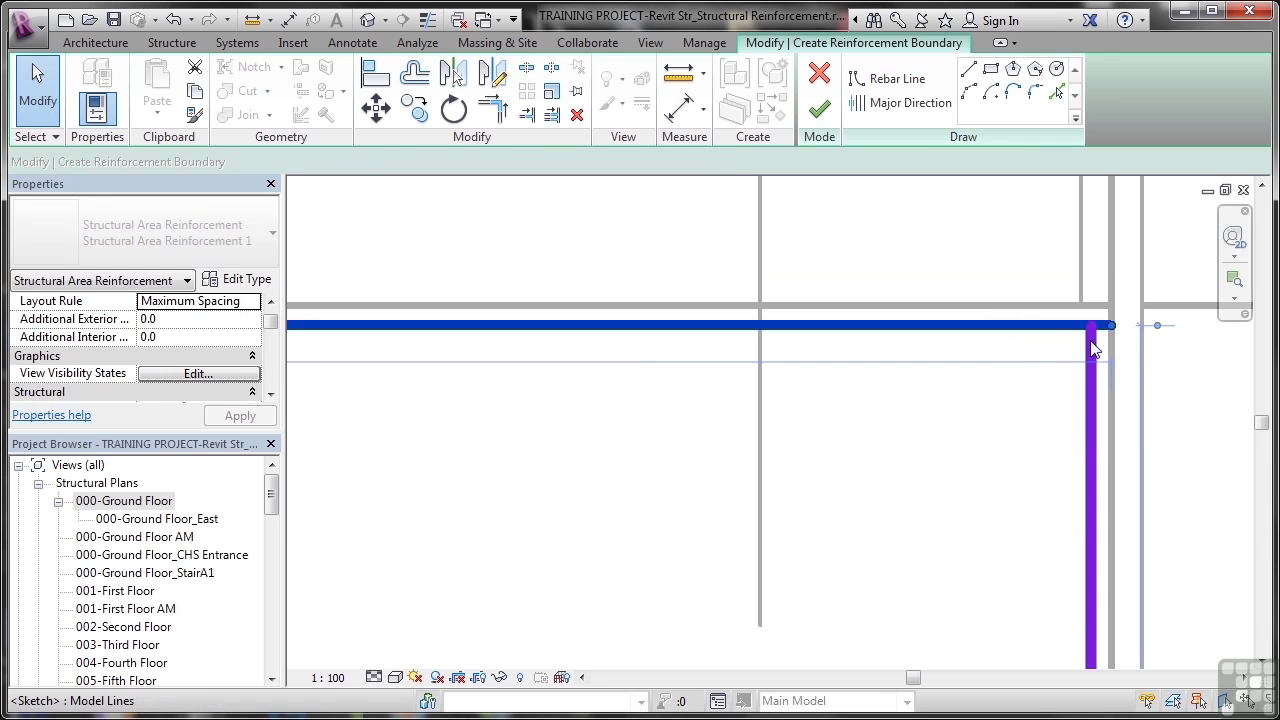
pyautogui.moveTo(1108, 328); pyautogui.dragTo(1110, 325)
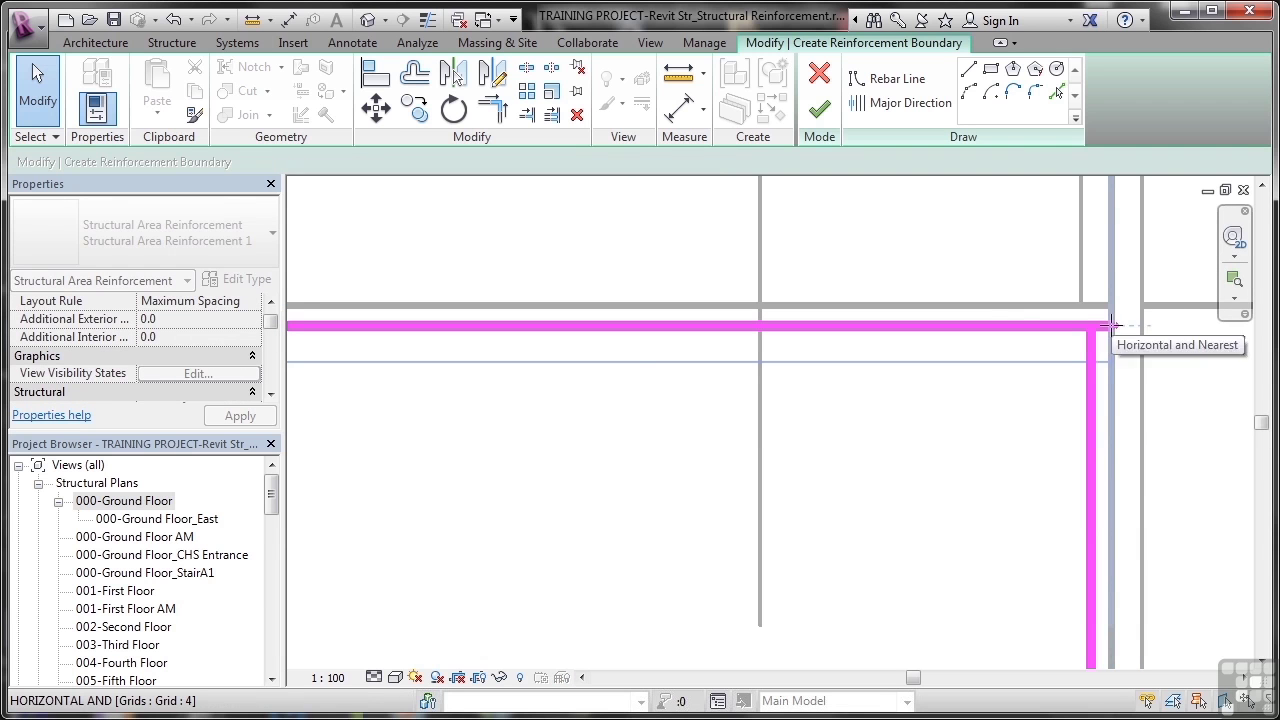
pyautogui.moveTo(1110, 325); pyautogui.dragTo(1094, 323)
pyautogui.moveTo(989, 416); pyautogui.dragTo(912, 452, button='middle')
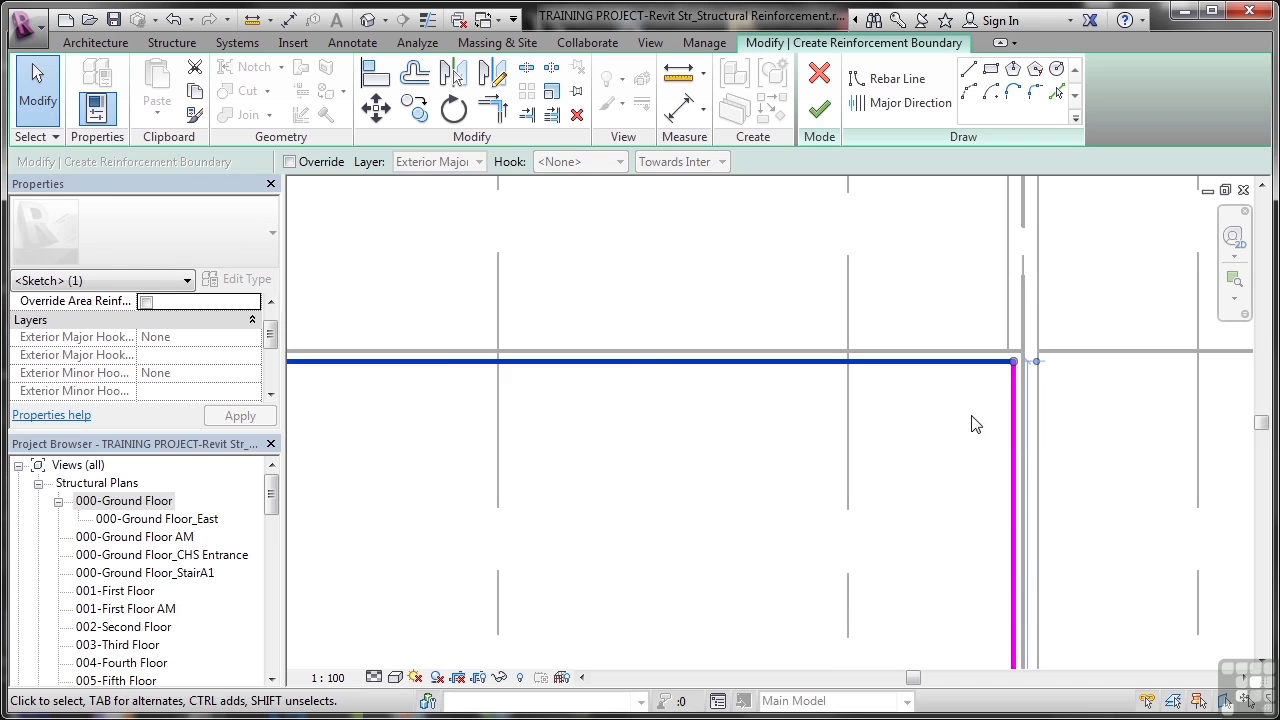
pyautogui.scroll(-3, 953, 429)
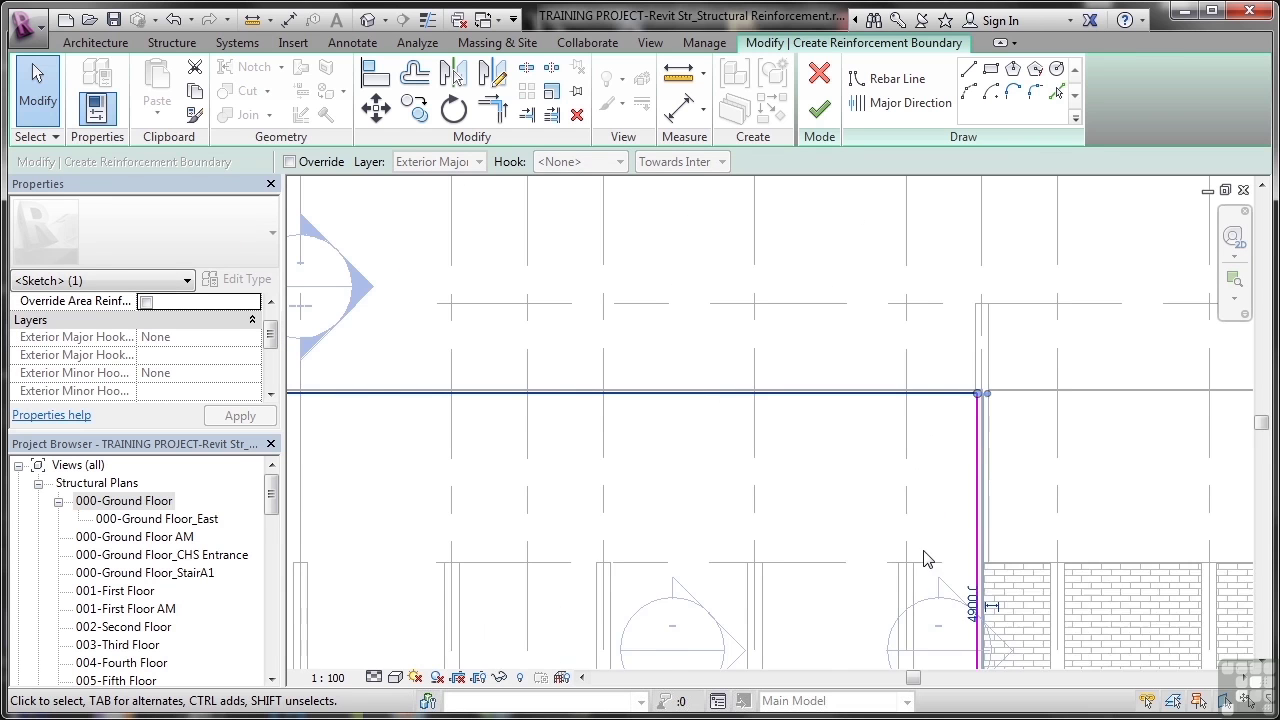
pyautogui.scroll(-1, 923, 557)
pyautogui.scroll(-1, 940, 563)
pyautogui.moveTo(943, 566); pyautogui.dragTo(926, 485, button='middle')
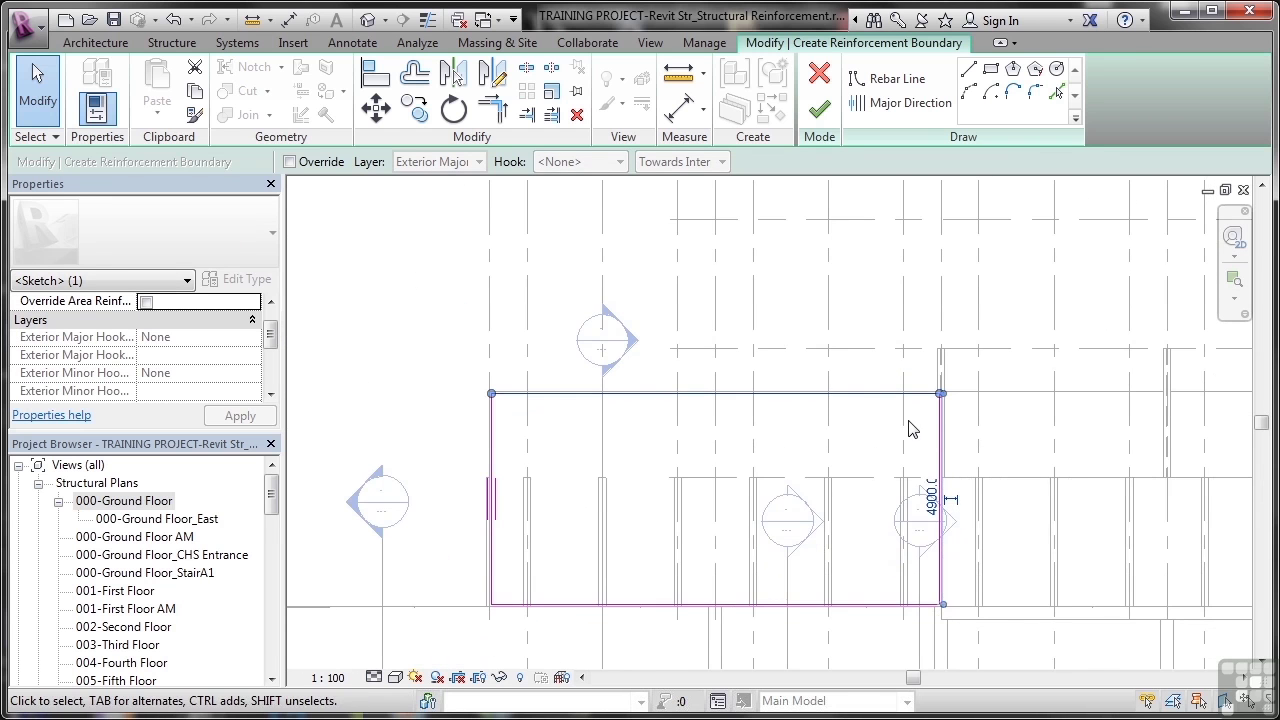
pyautogui.scroll(2, 945, 615)
pyautogui.scroll(1, 942, 615)
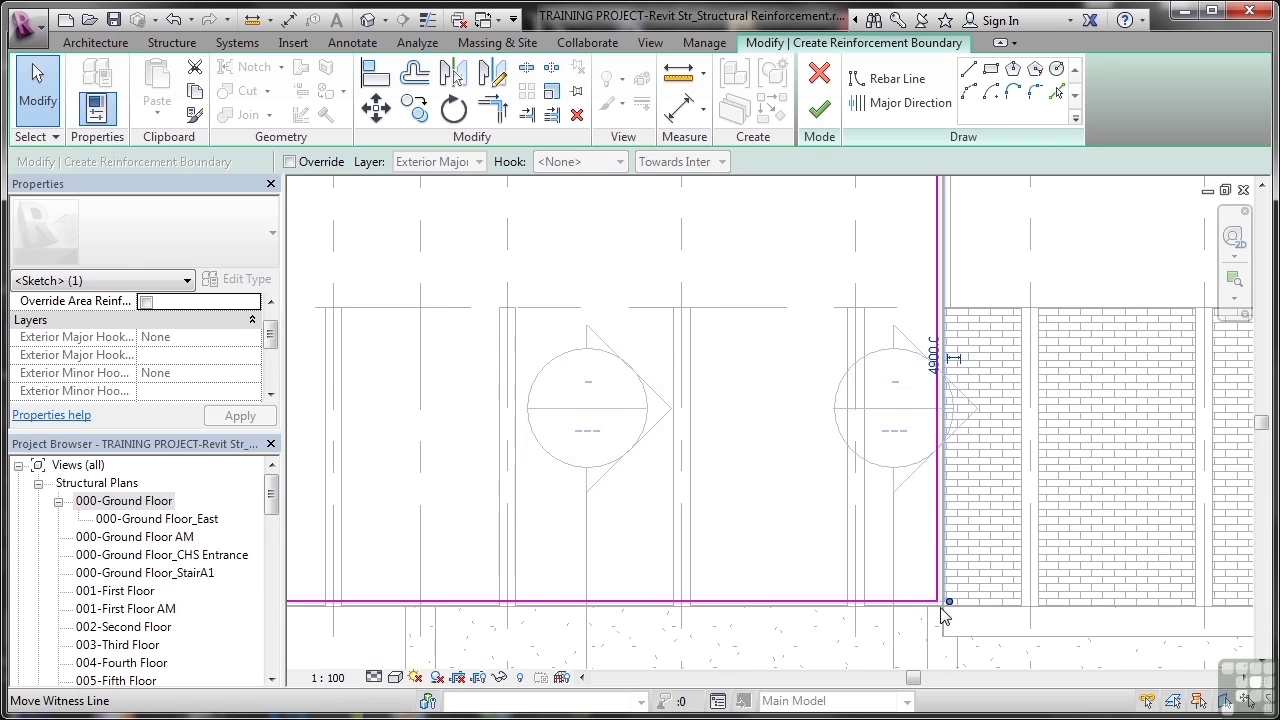
pyautogui.scroll(1, 942, 615)
pyautogui.scroll(1, 942, 615)
pyautogui.scroll(1, 940, 608)
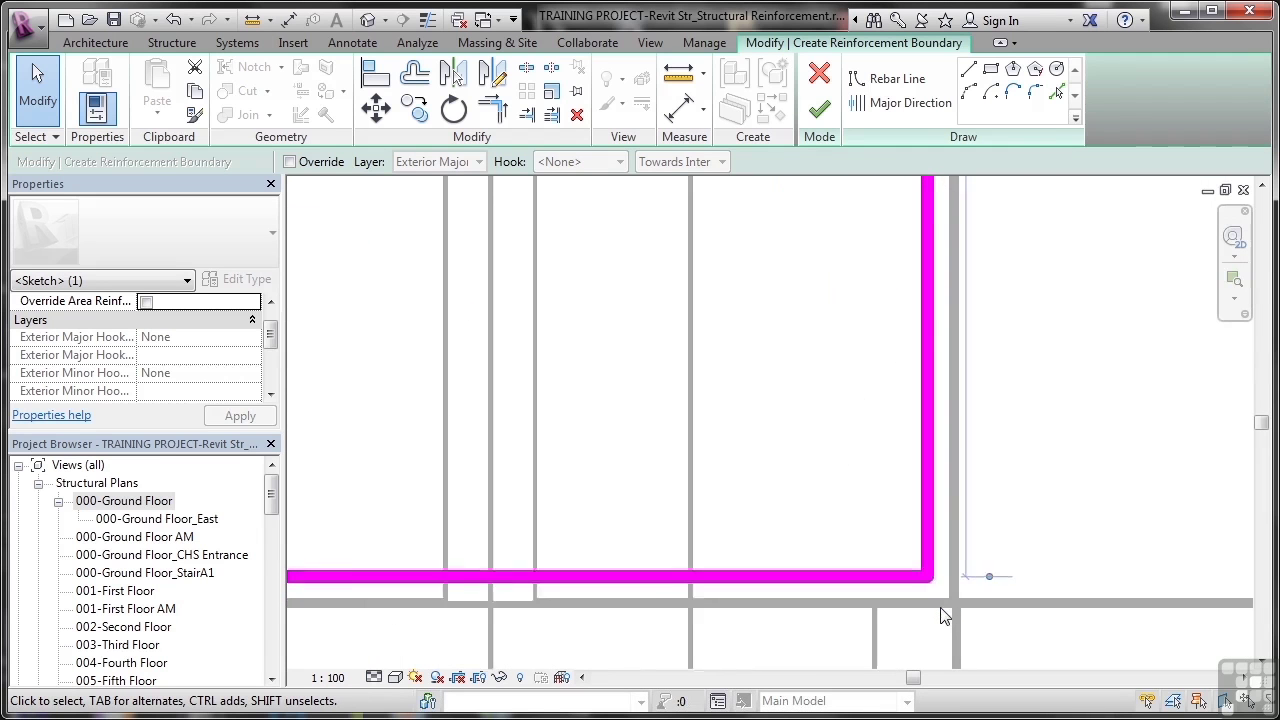
pyautogui.scroll(1, 940, 608)
pyautogui.scroll(2, 940, 608)
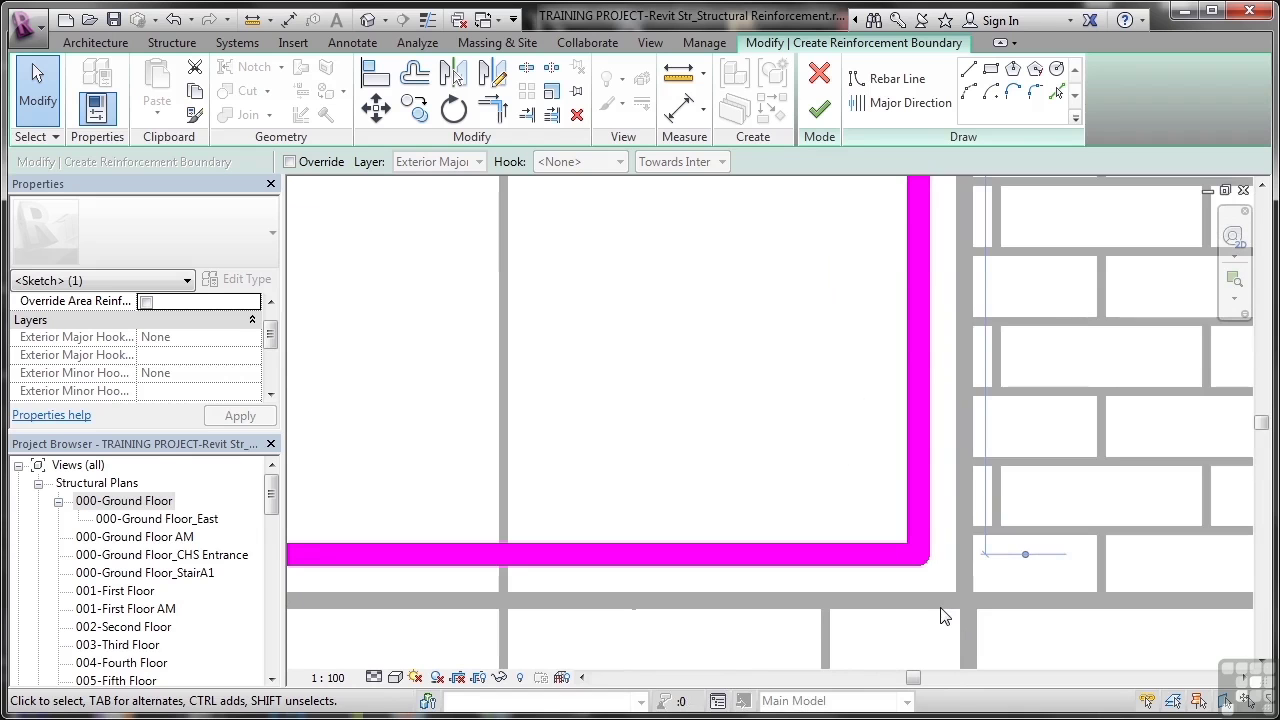
pyautogui.scroll(-1, 956, 555)
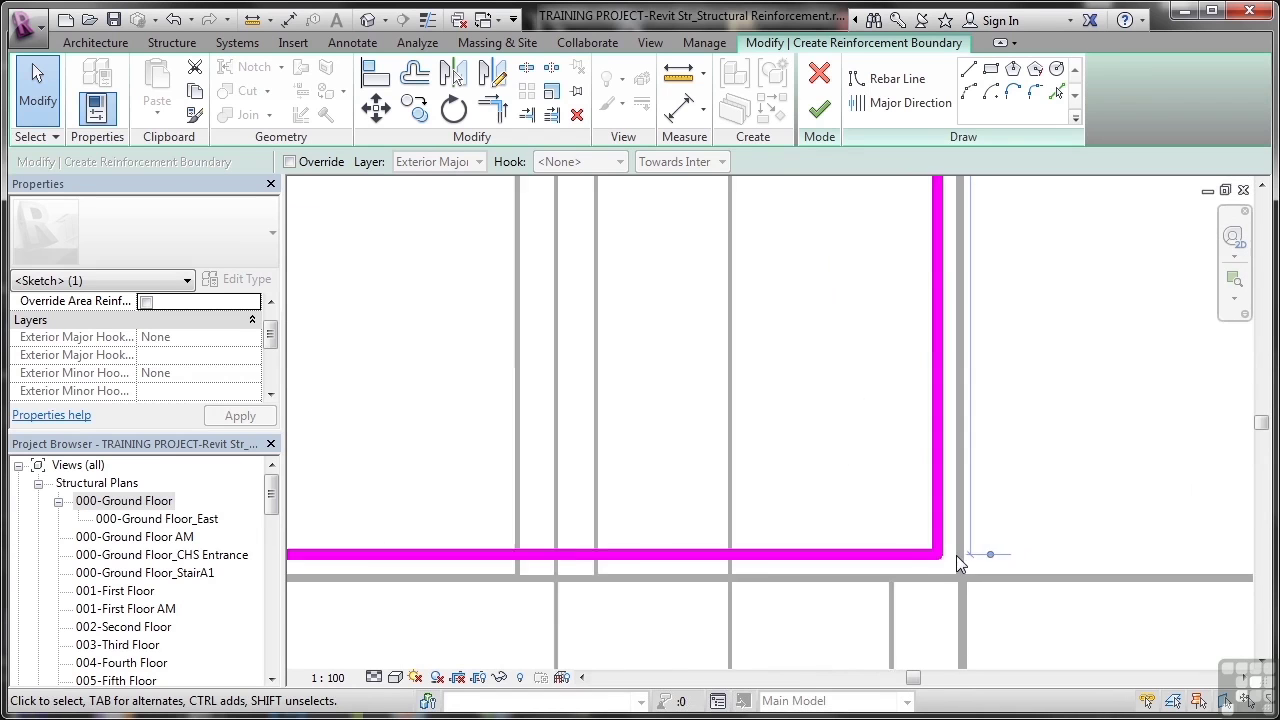
pyautogui.scroll(-1, 956, 555)
pyautogui.scroll(-1, 956, 555)
pyautogui.scroll(-1, 956, 555)
pyautogui.scroll(-2, 956, 558)
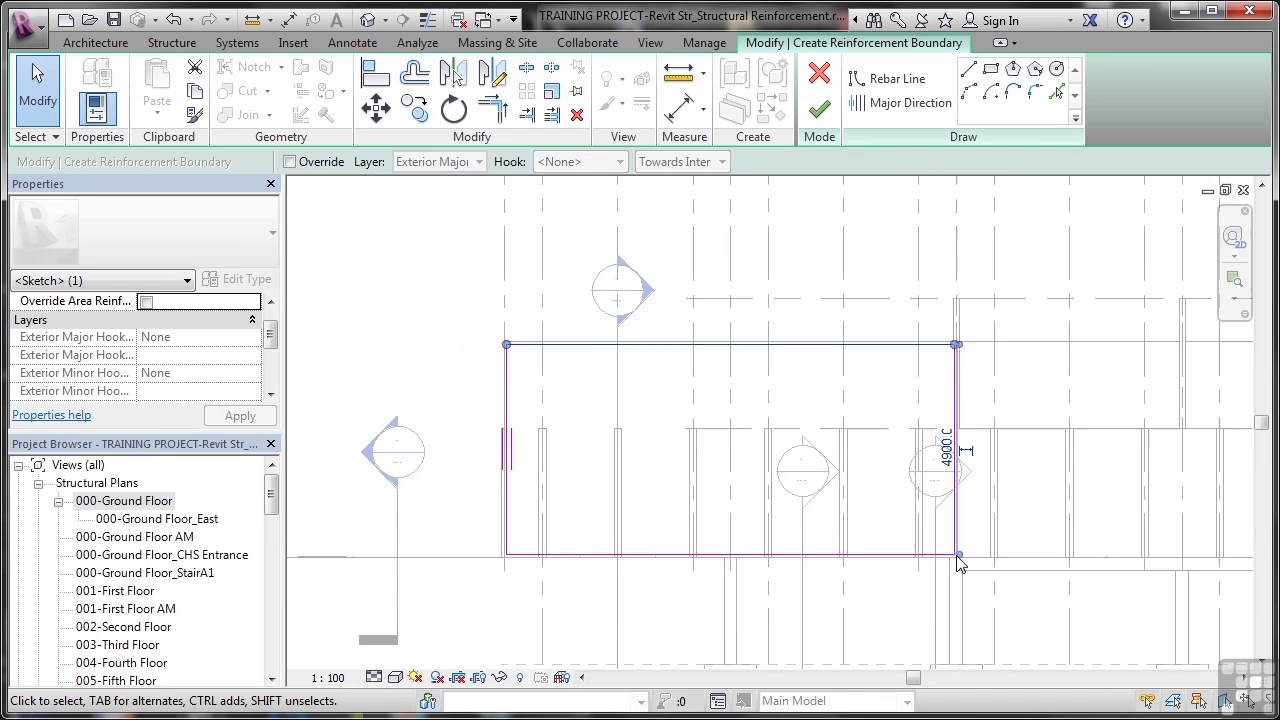
pyautogui.scroll(-1, 956, 558)
pyautogui.scroll(-1, 956, 558)
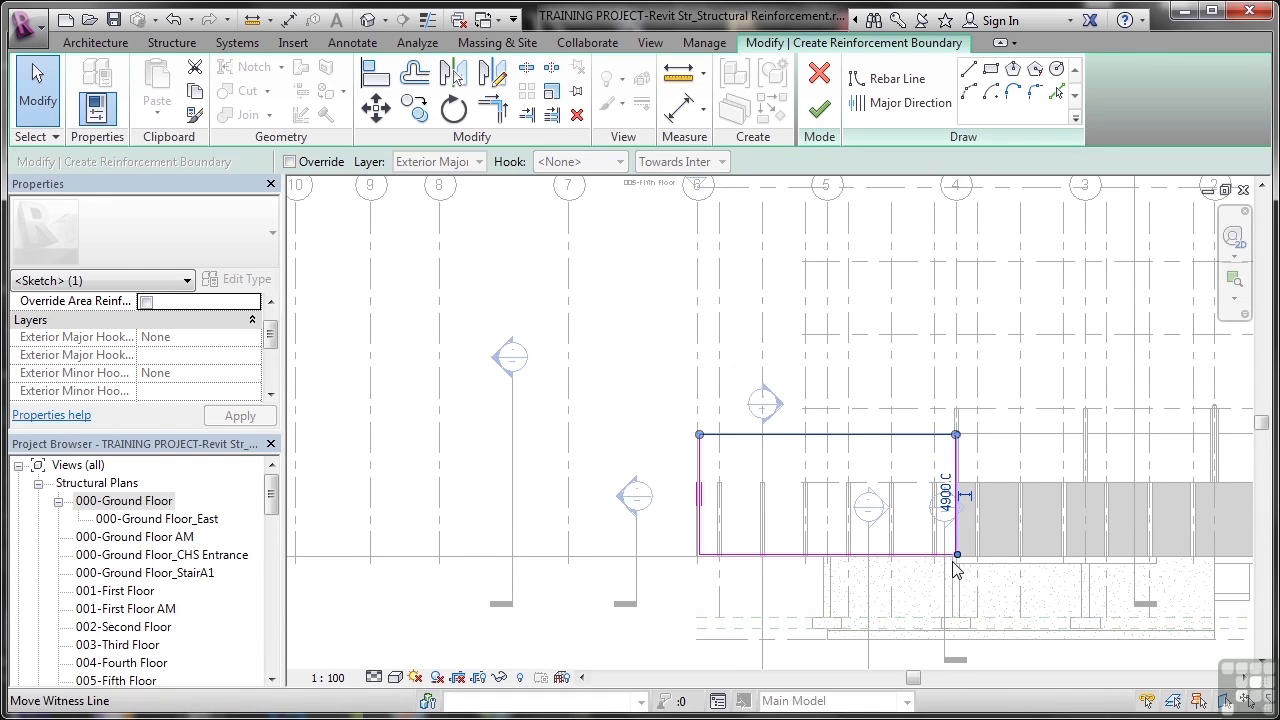
pyautogui.scroll(2, 955, 565)
pyautogui.scroll(1, 955, 568)
pyautogui.scroll(1, 955, 570)
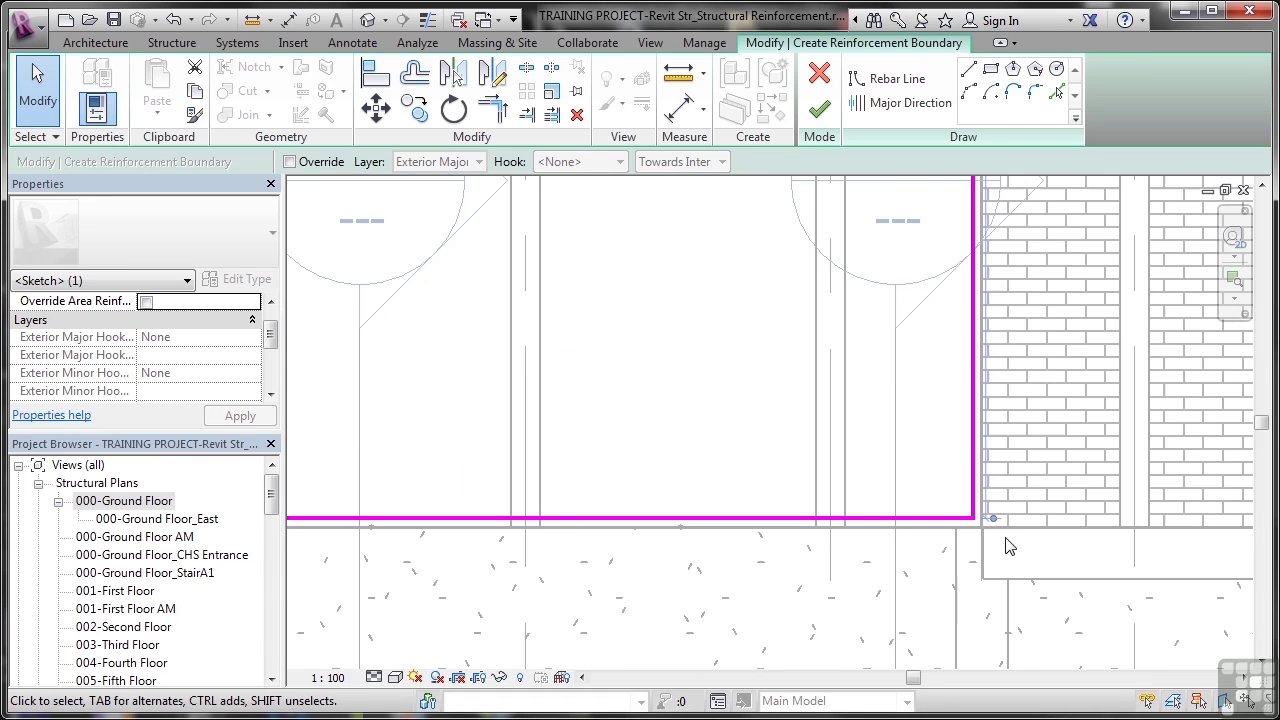
pyautogui.scroll(-3, 982, 548)
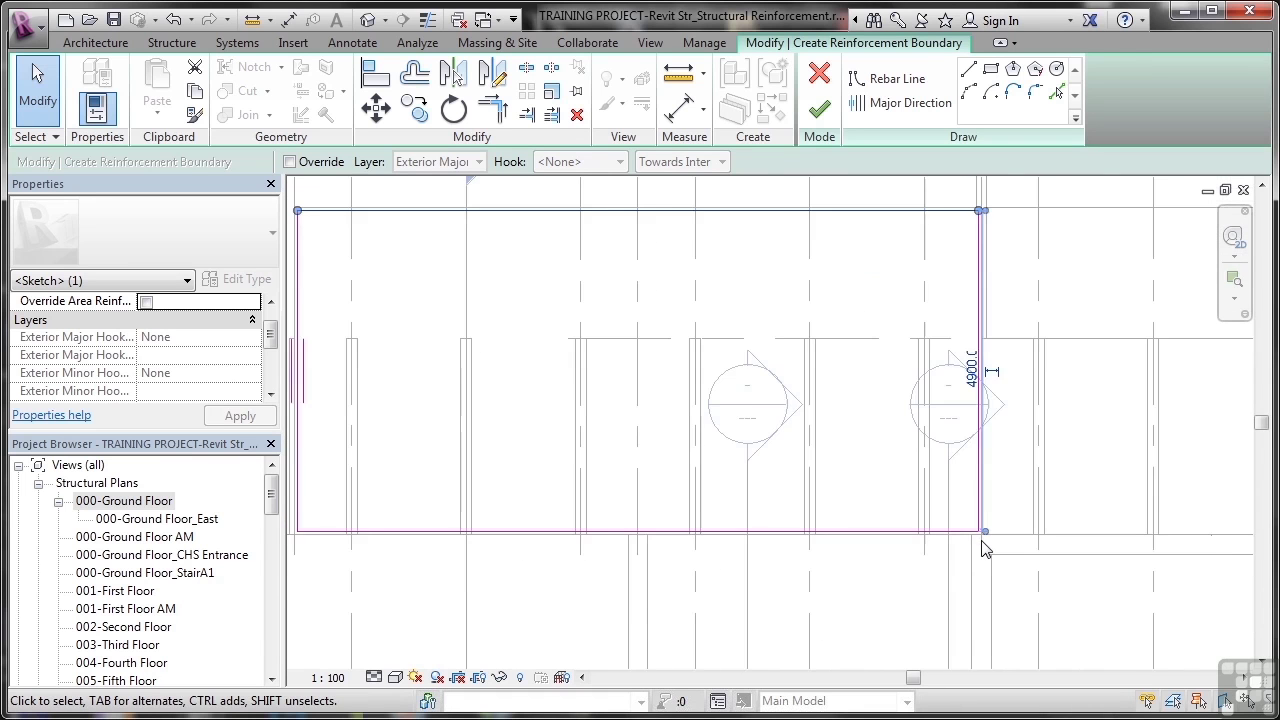
pyautogui.scroll(-1, 983, 543)
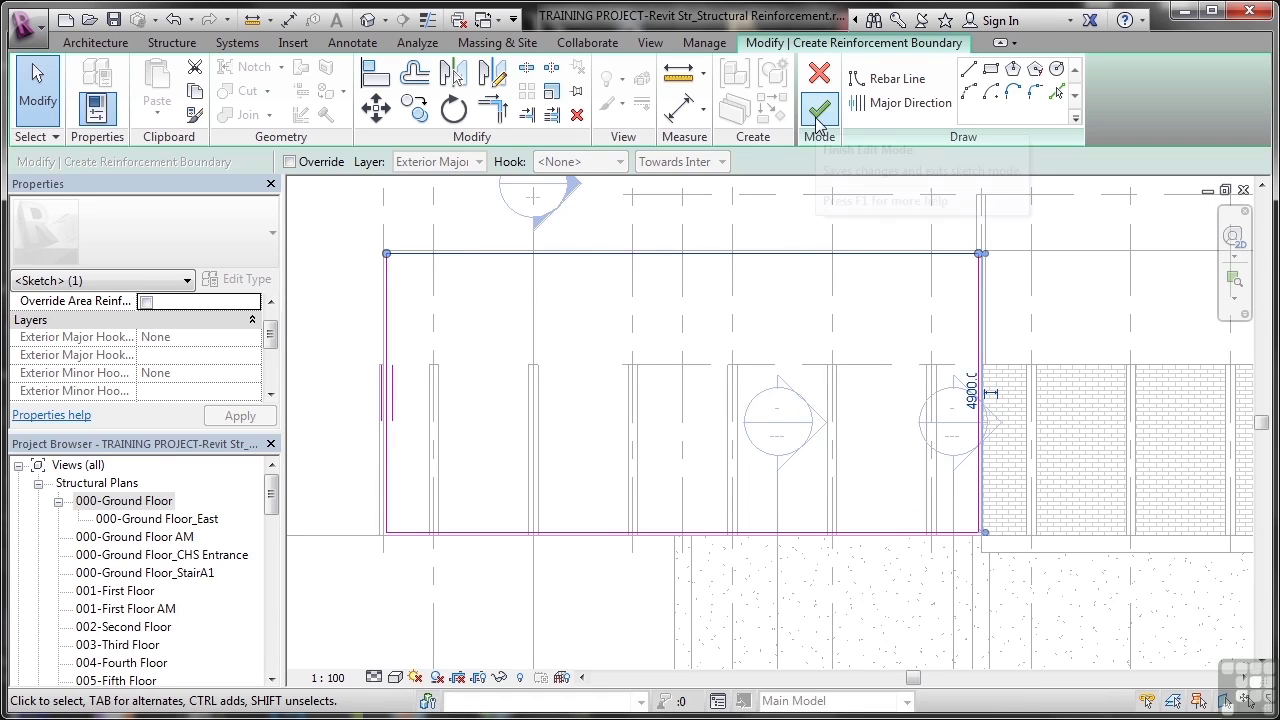
# - Activate the Major Direction tool for the reinforcement boundary
pyautogui.click(905, 103)
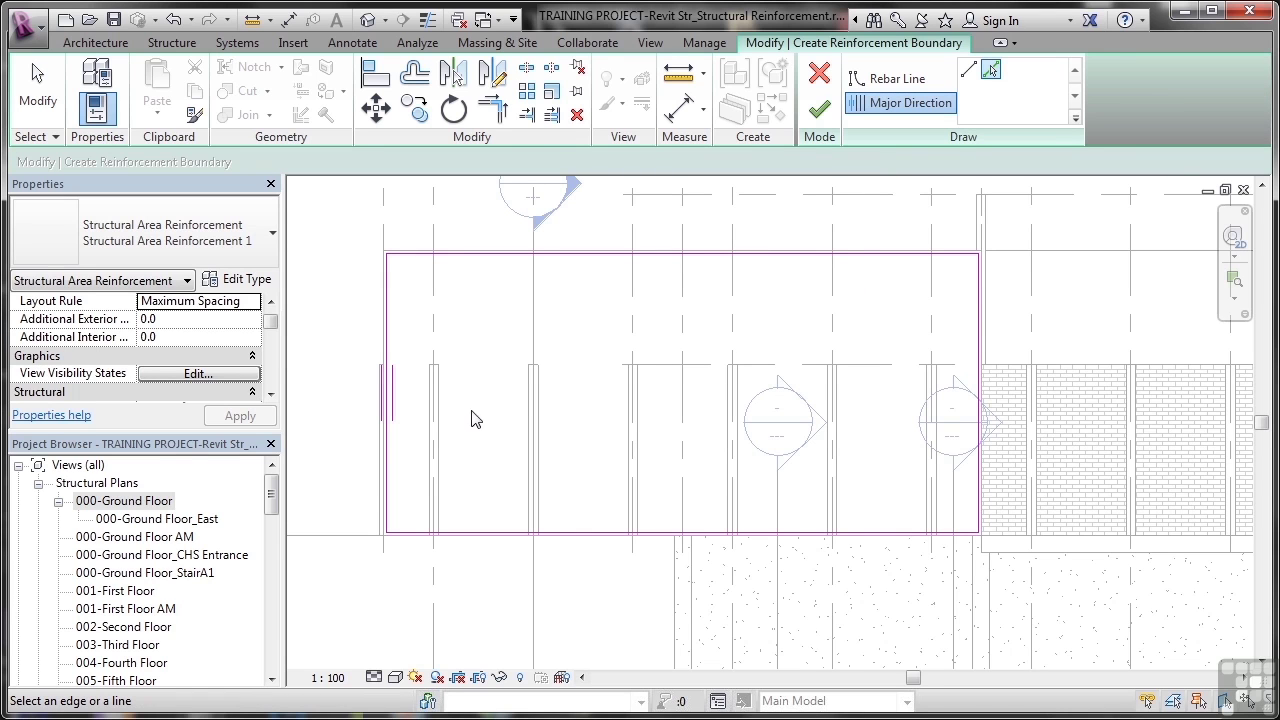
# - Finish the sketch to create the H12 @ 300 mm E.W. E.F. reinforcement, then reopen its boundary
pyautogui.click(812, 118)
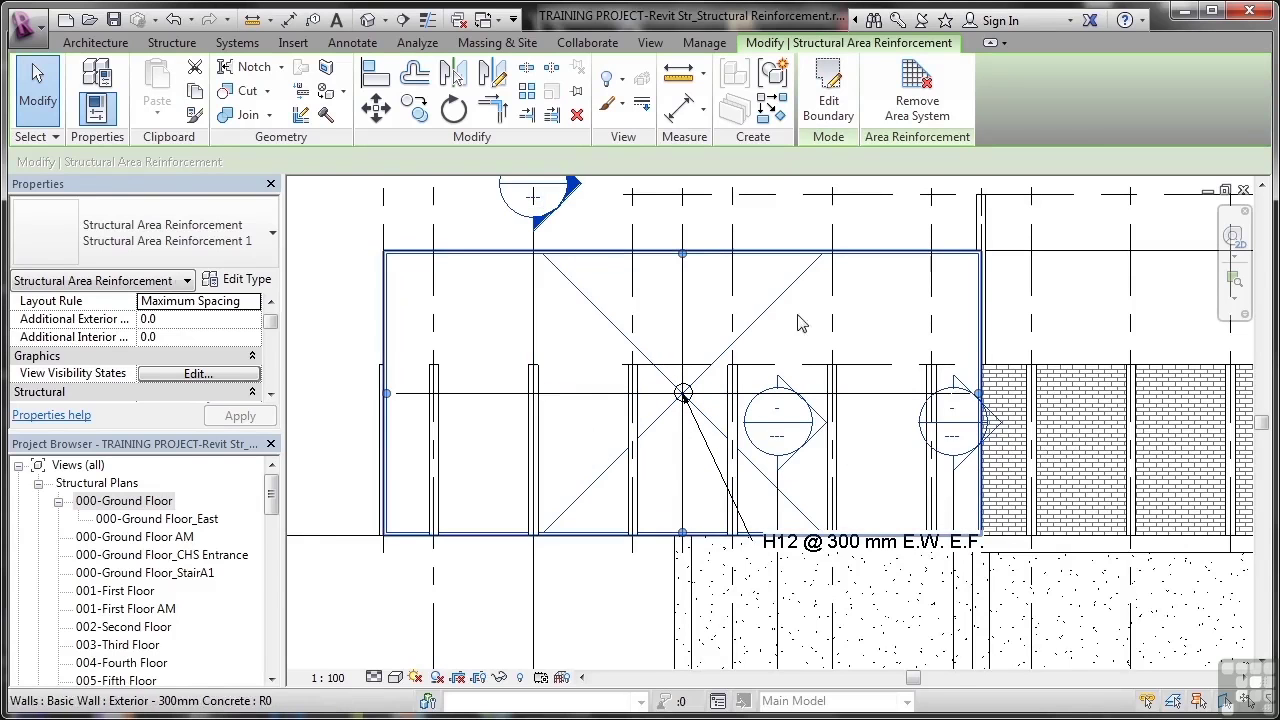
pyautogui.click(829, 105)
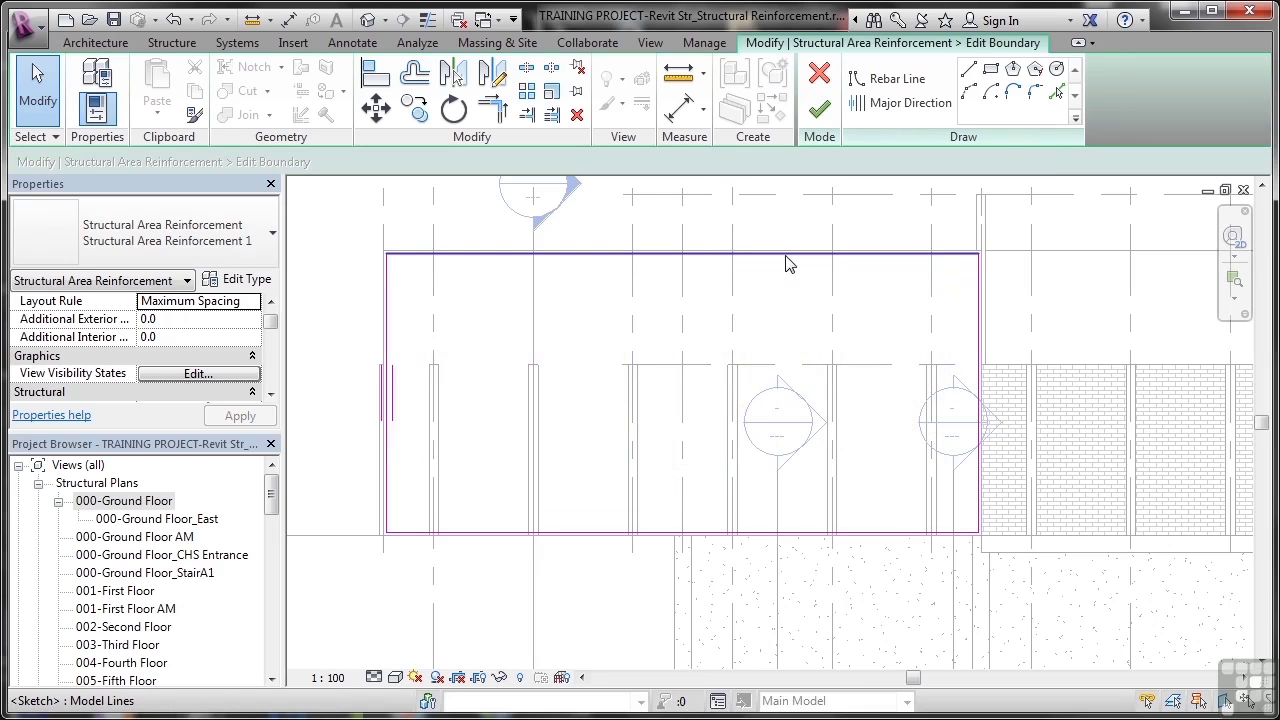
pyautogui.click(819, 110)
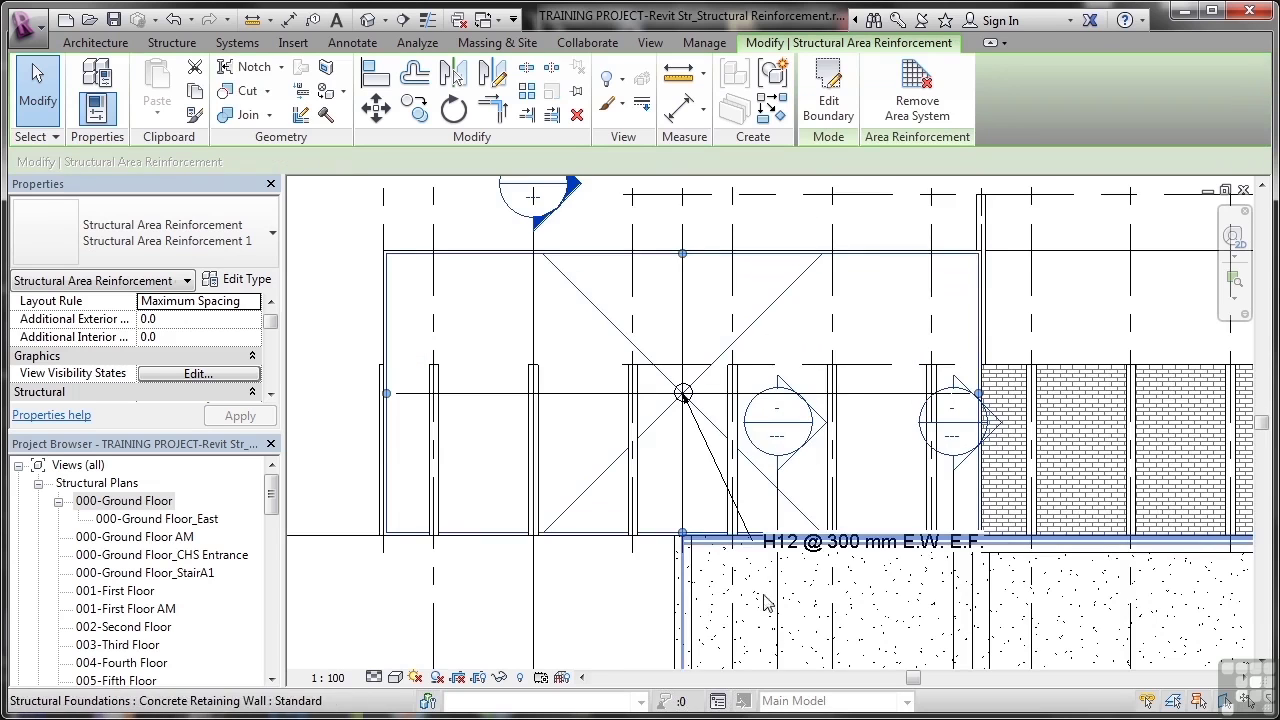